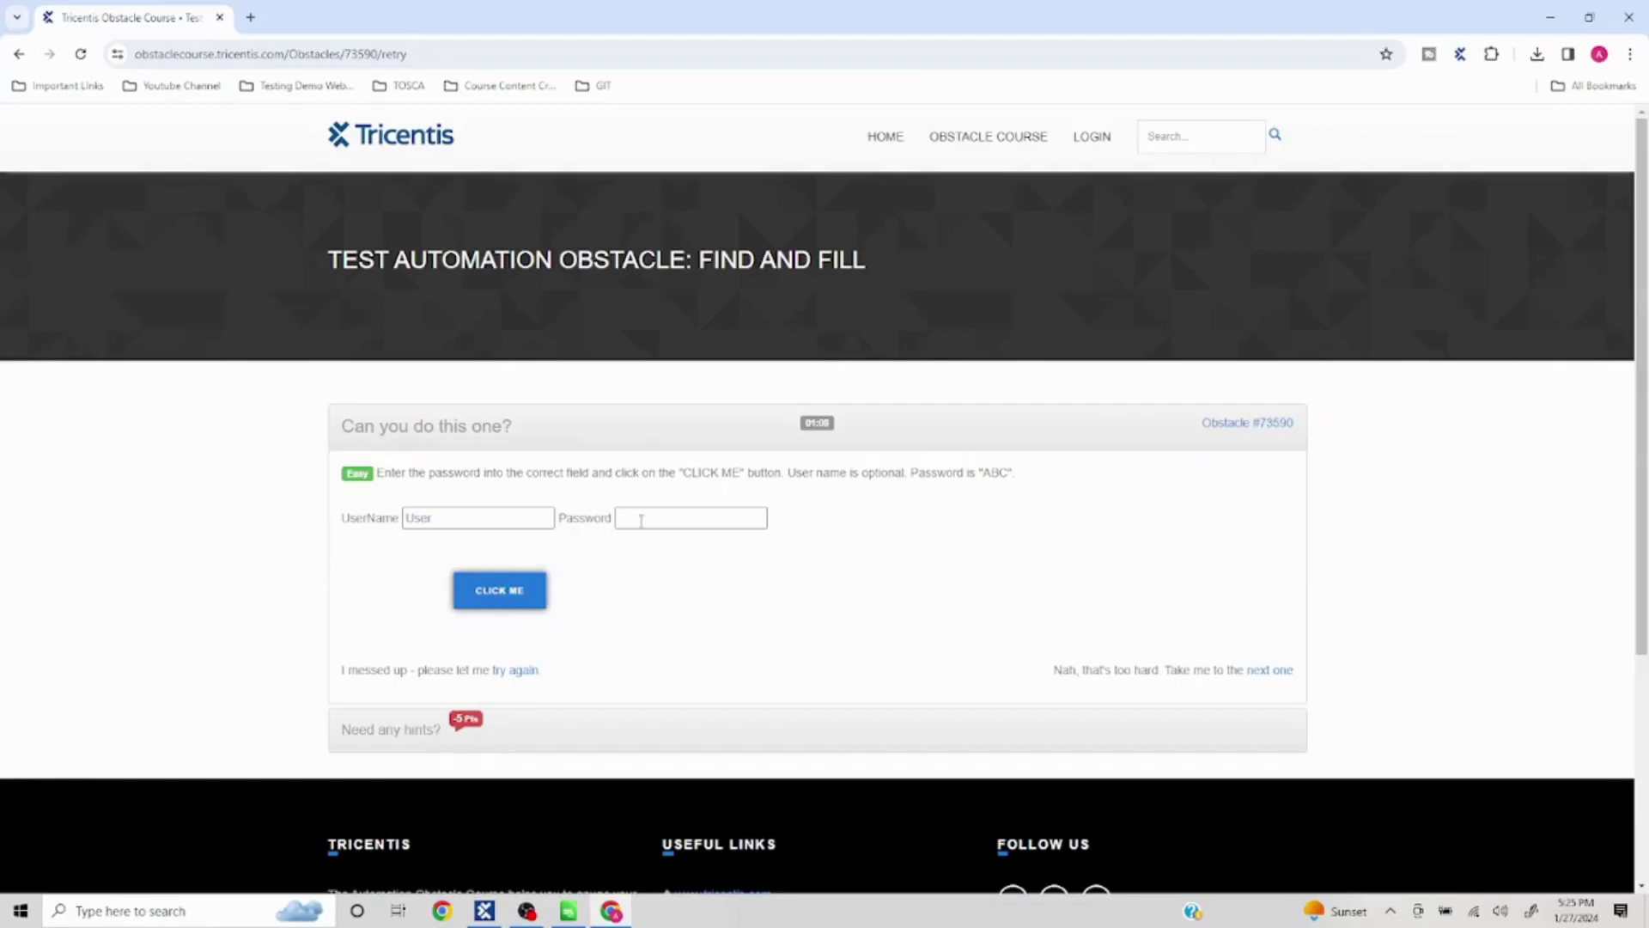
# - Review the Find and Fill password form in Chrome, then switch to Tosca Commander
pyautogui.click(499, 589)
# - From the Modules section, launch Scan > Application on the ObstacleCourse folder
pyautogui.hotkey('alt', 'Tab')
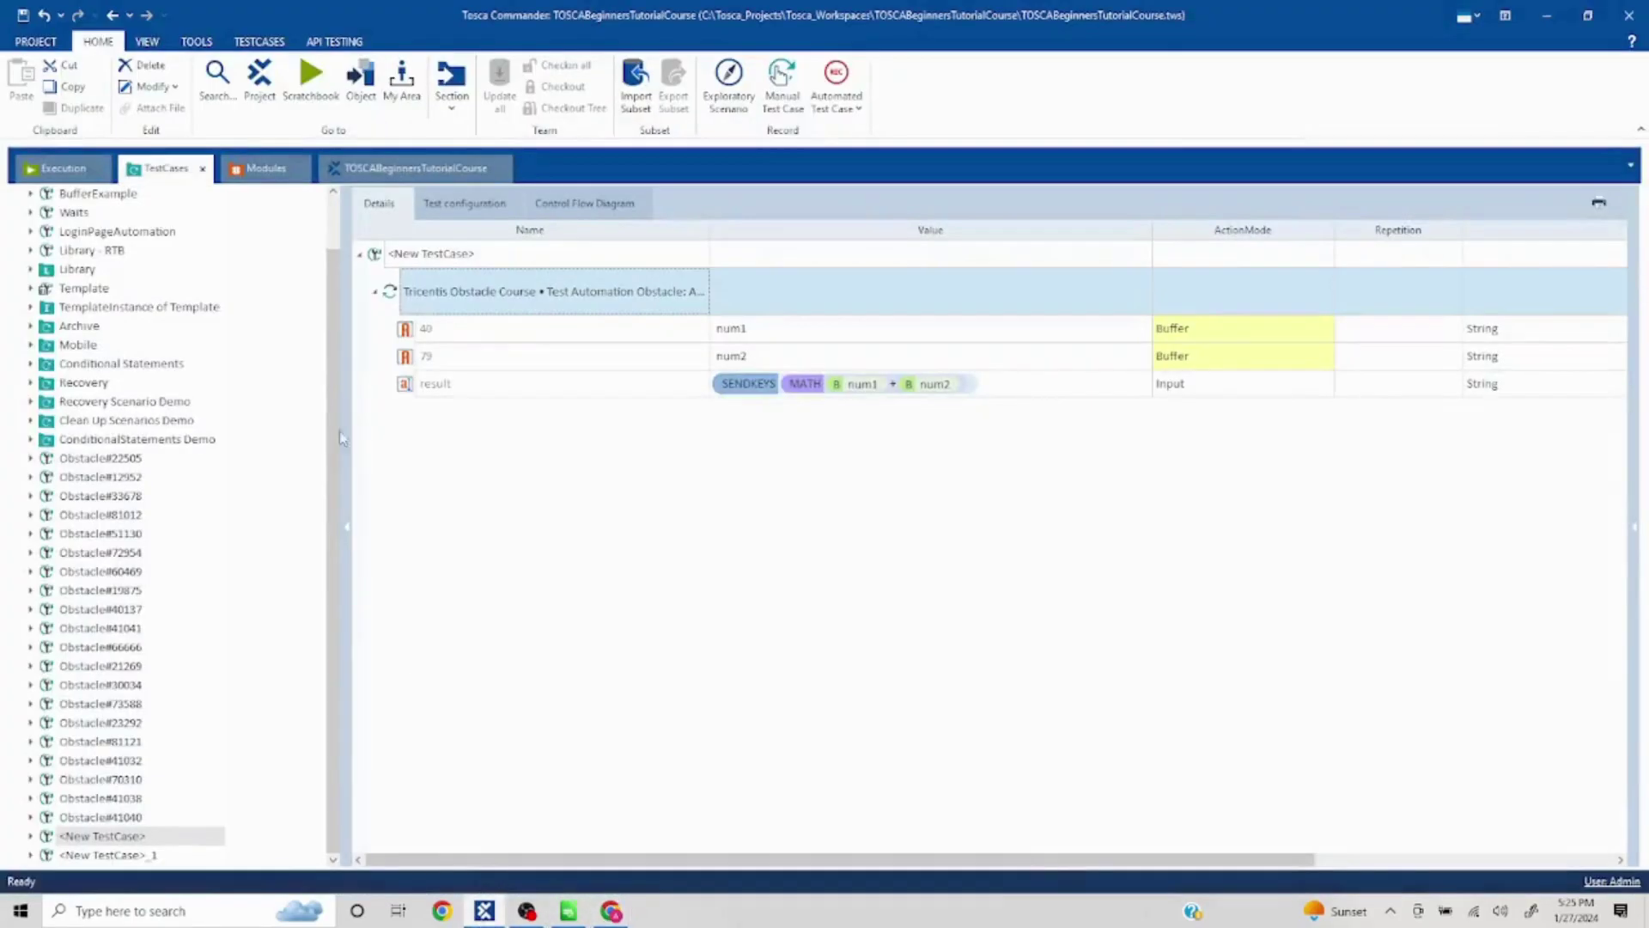
pyautogui.click(265, 168)
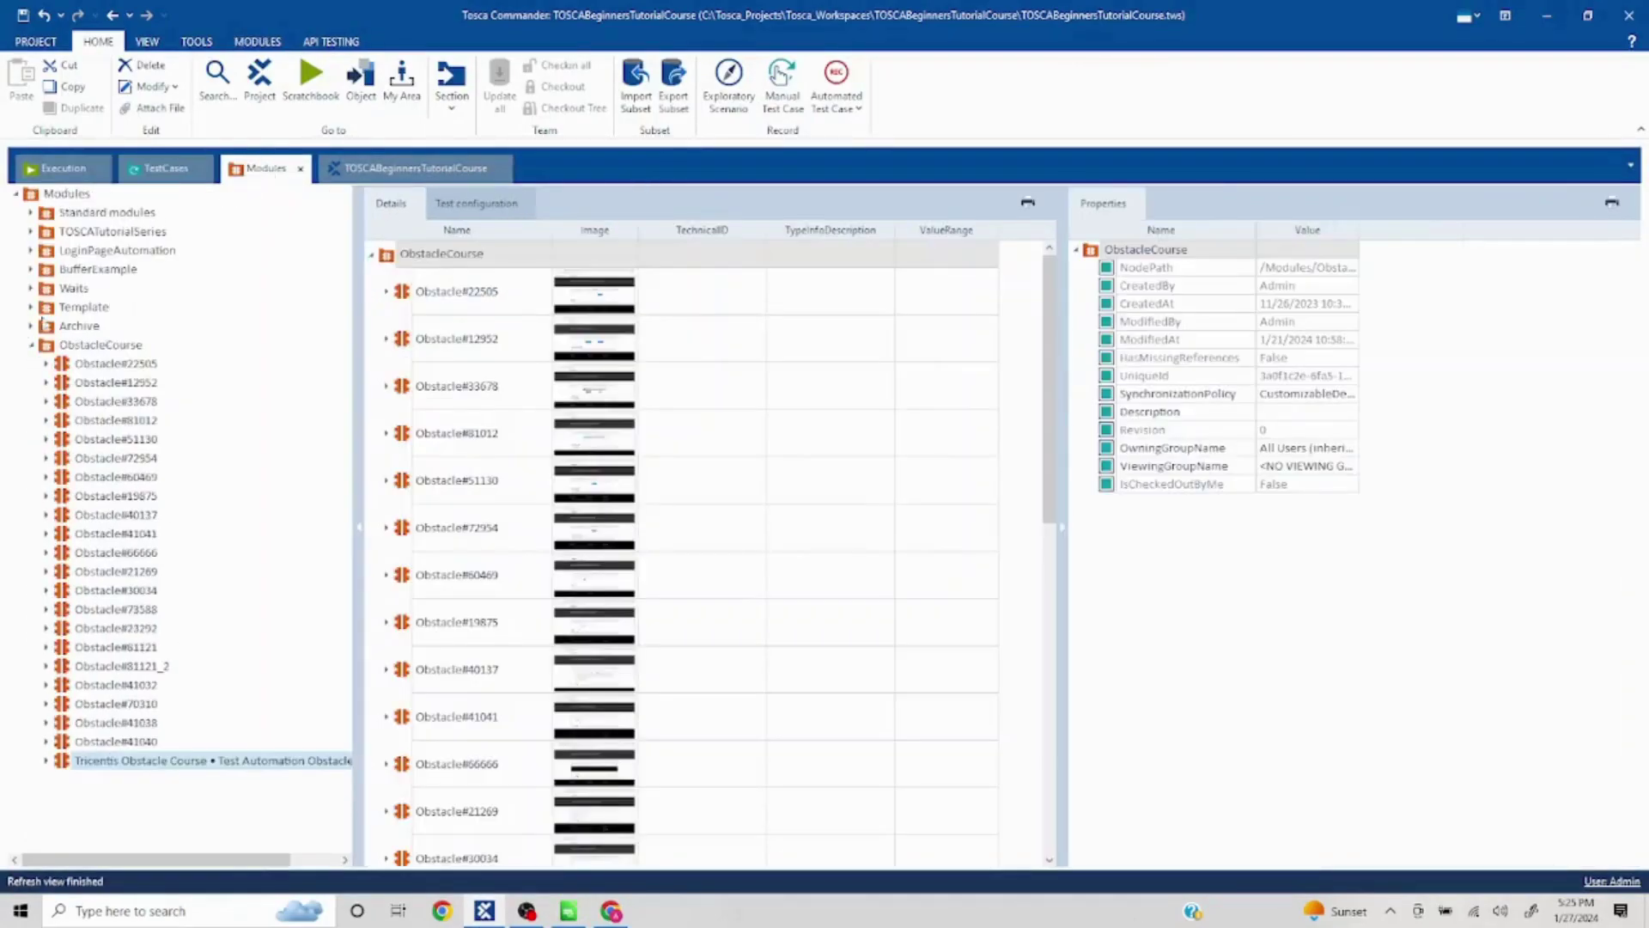
pyautogui.click(104, 346)
pyautogui.rightClick(101, 346)
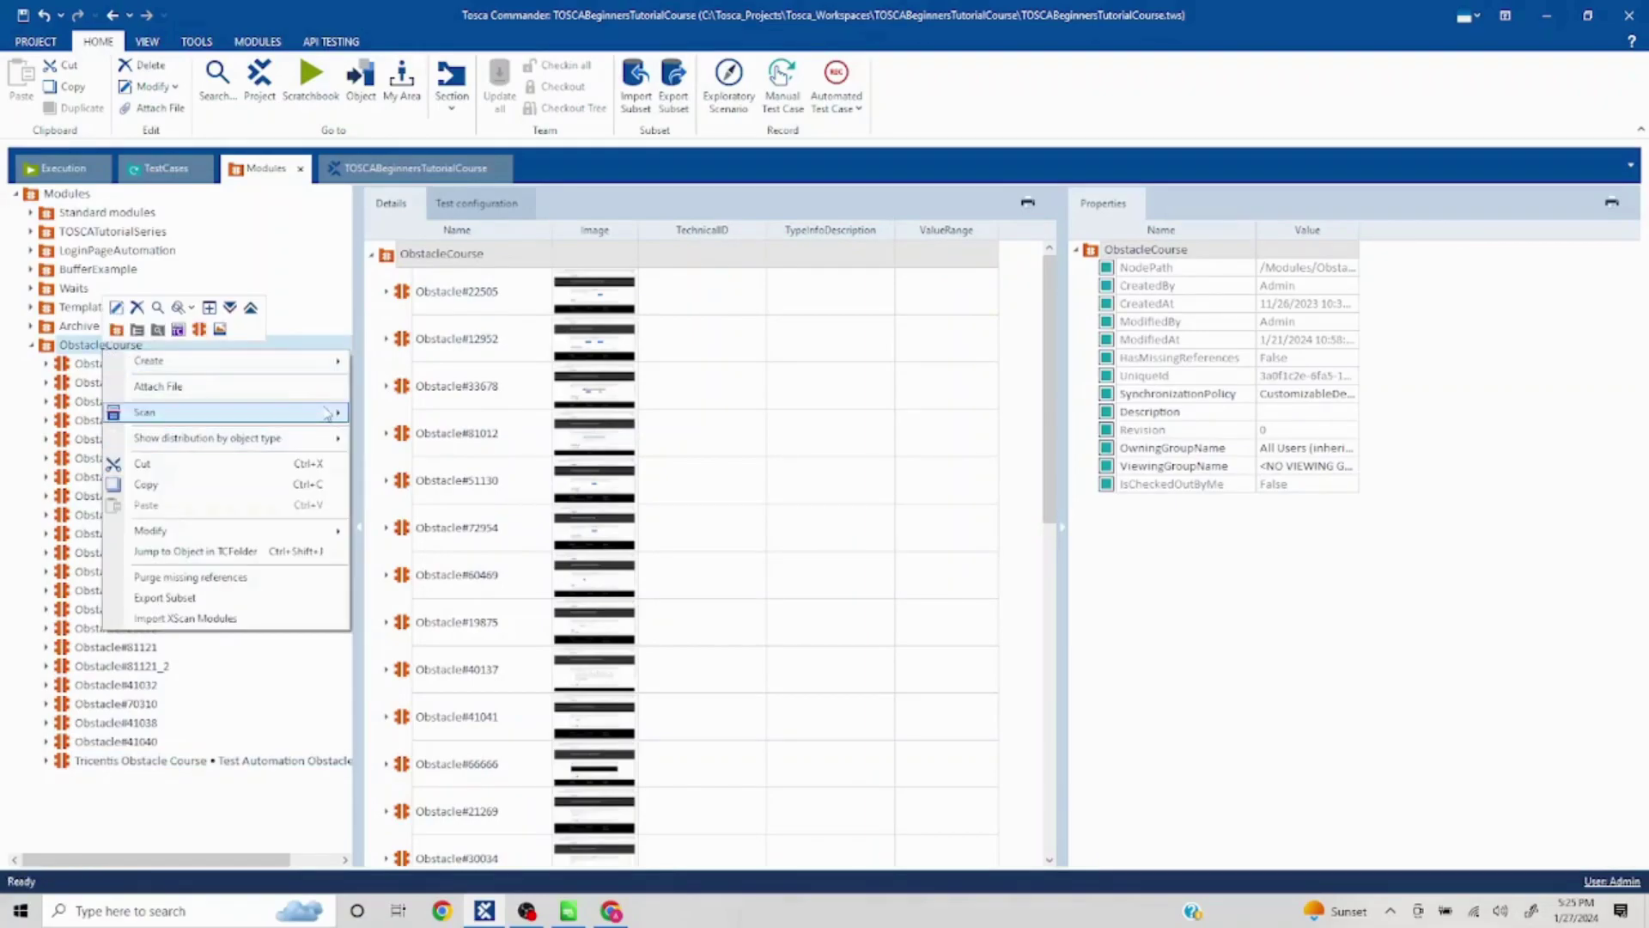
pyautogui.moveTo(233, 412)
pyautogui.click(400, 414)
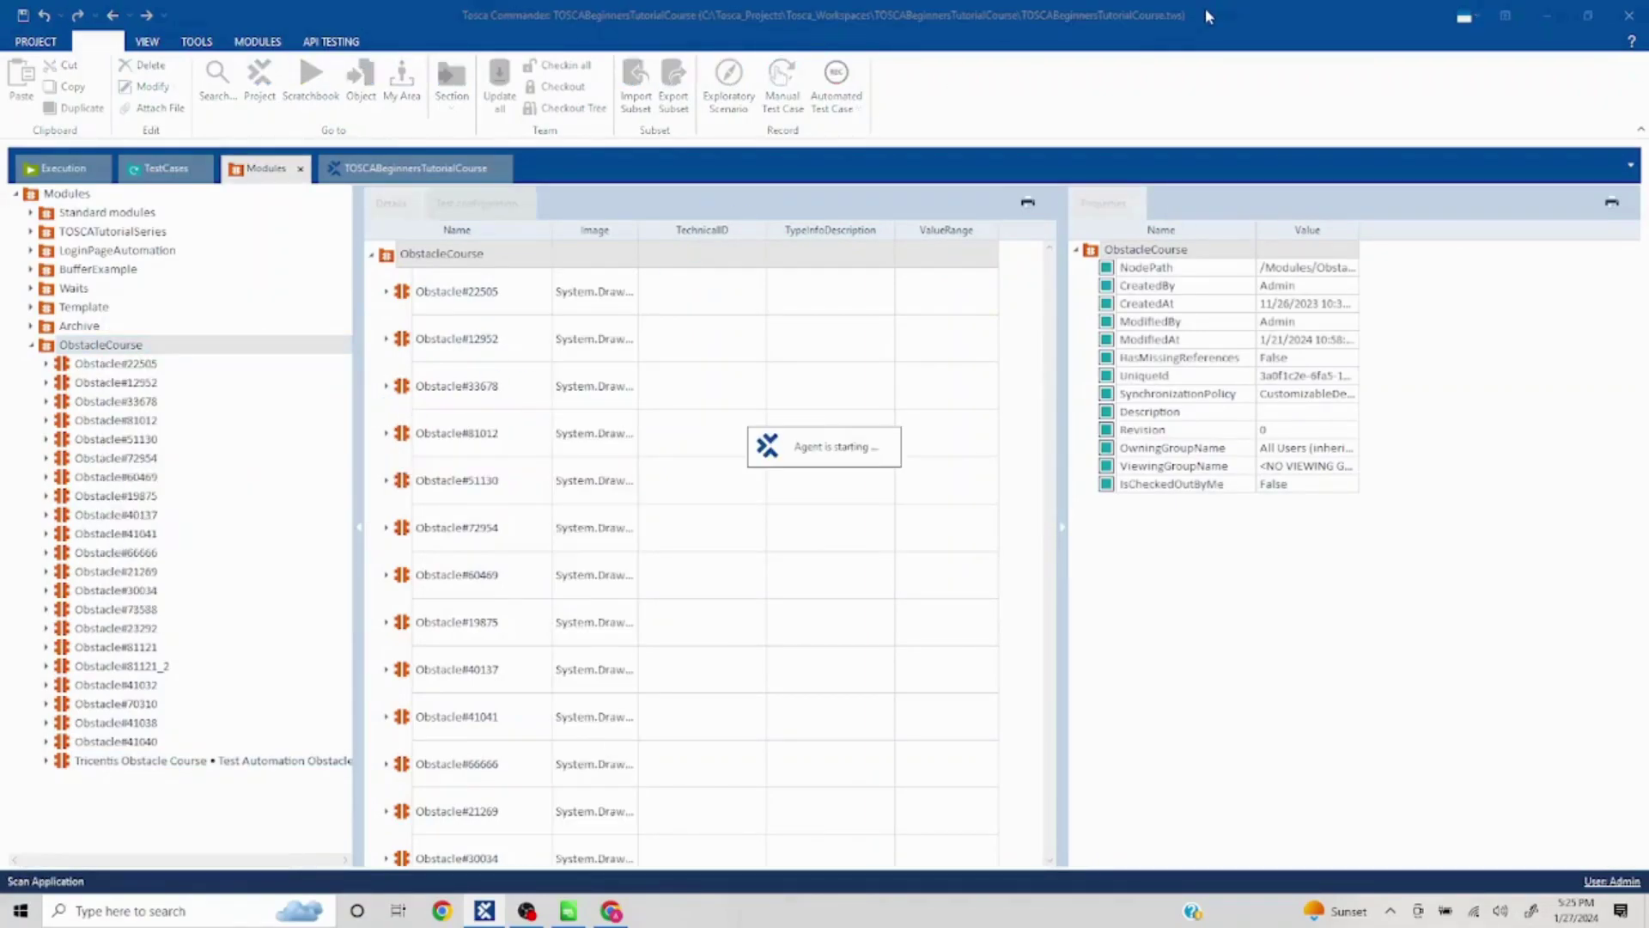
# - Start an XScan scan of the Tricentis Obstacle Course browser window
pyautogui.click(1549, 19)
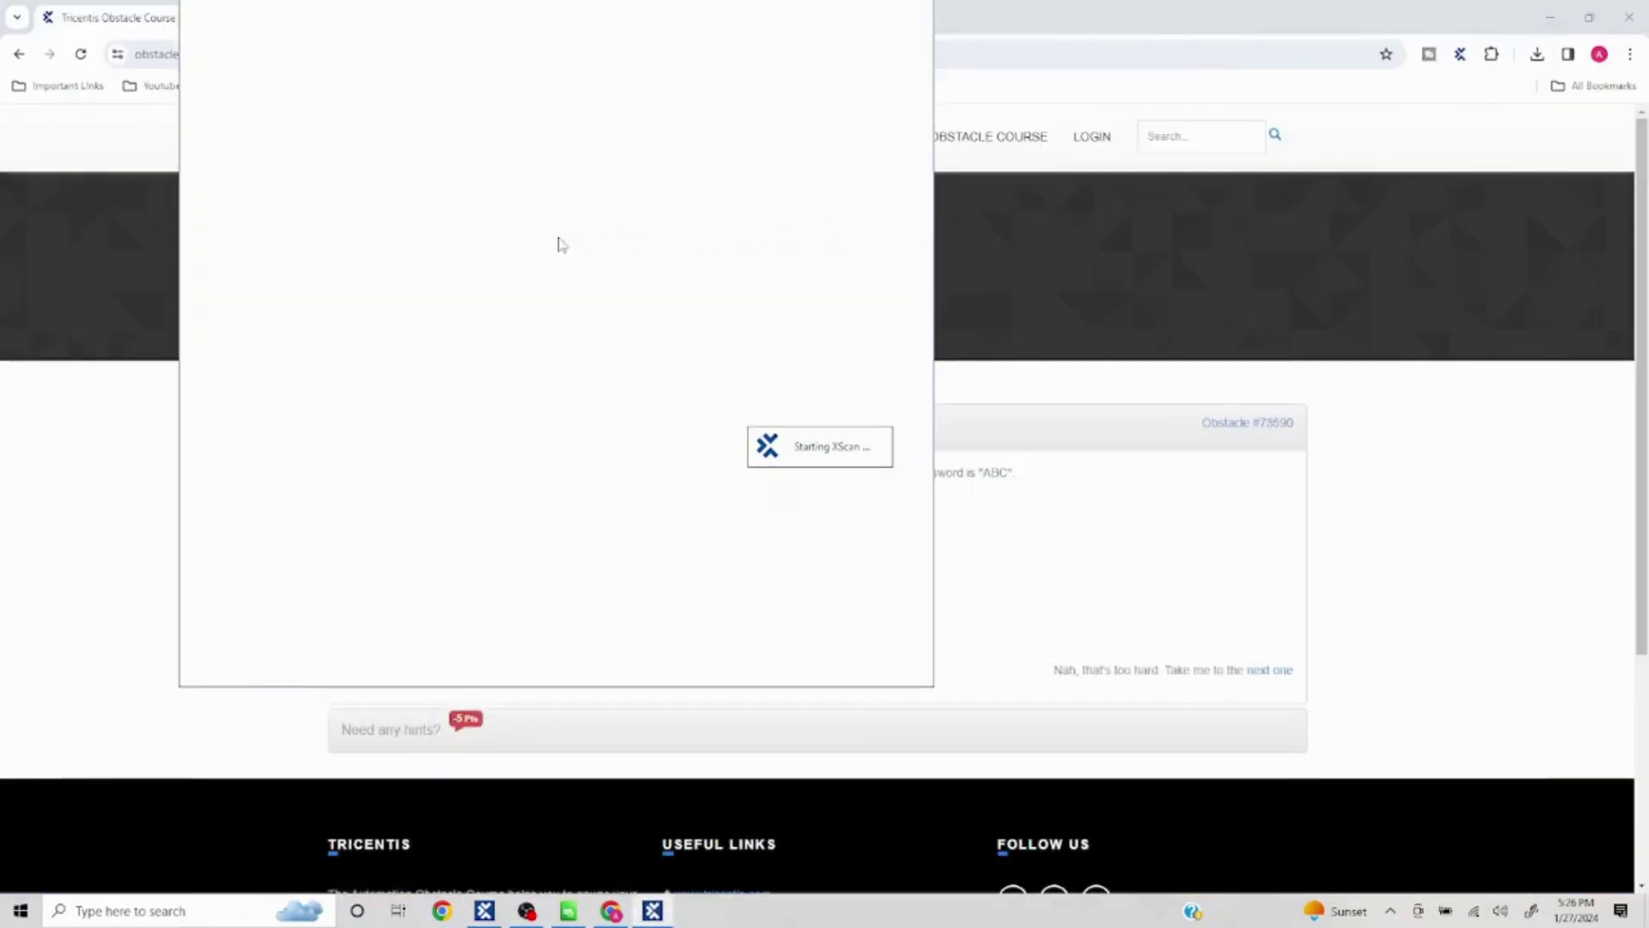
pyautogui.click(387, 206)
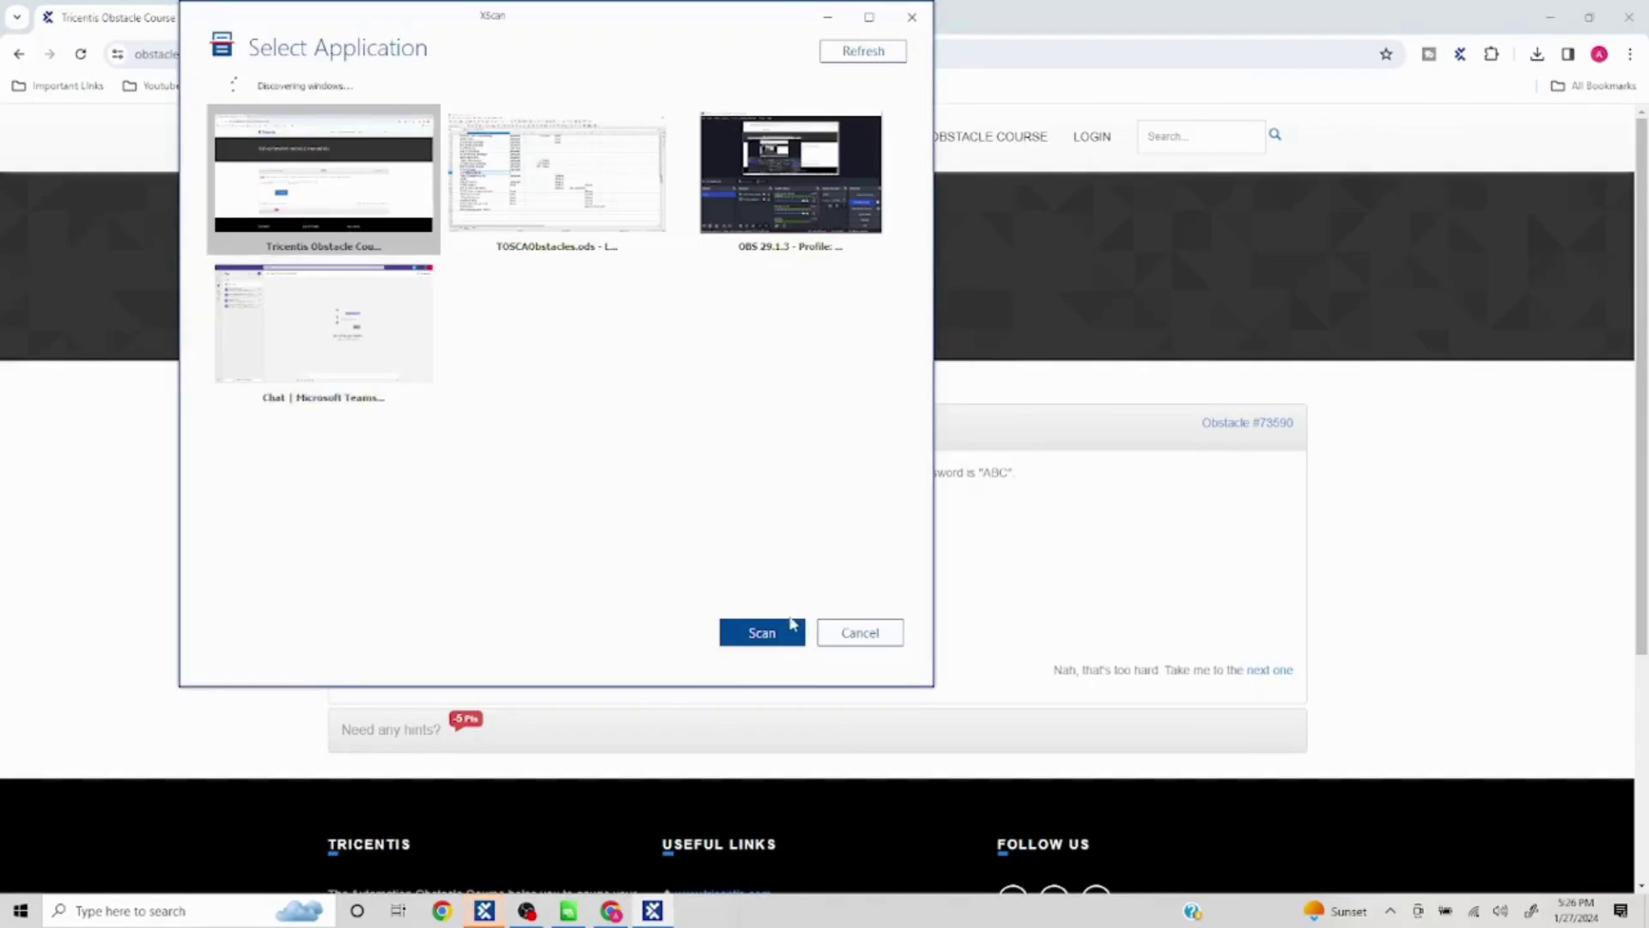
pyautogui.click(761, 633)
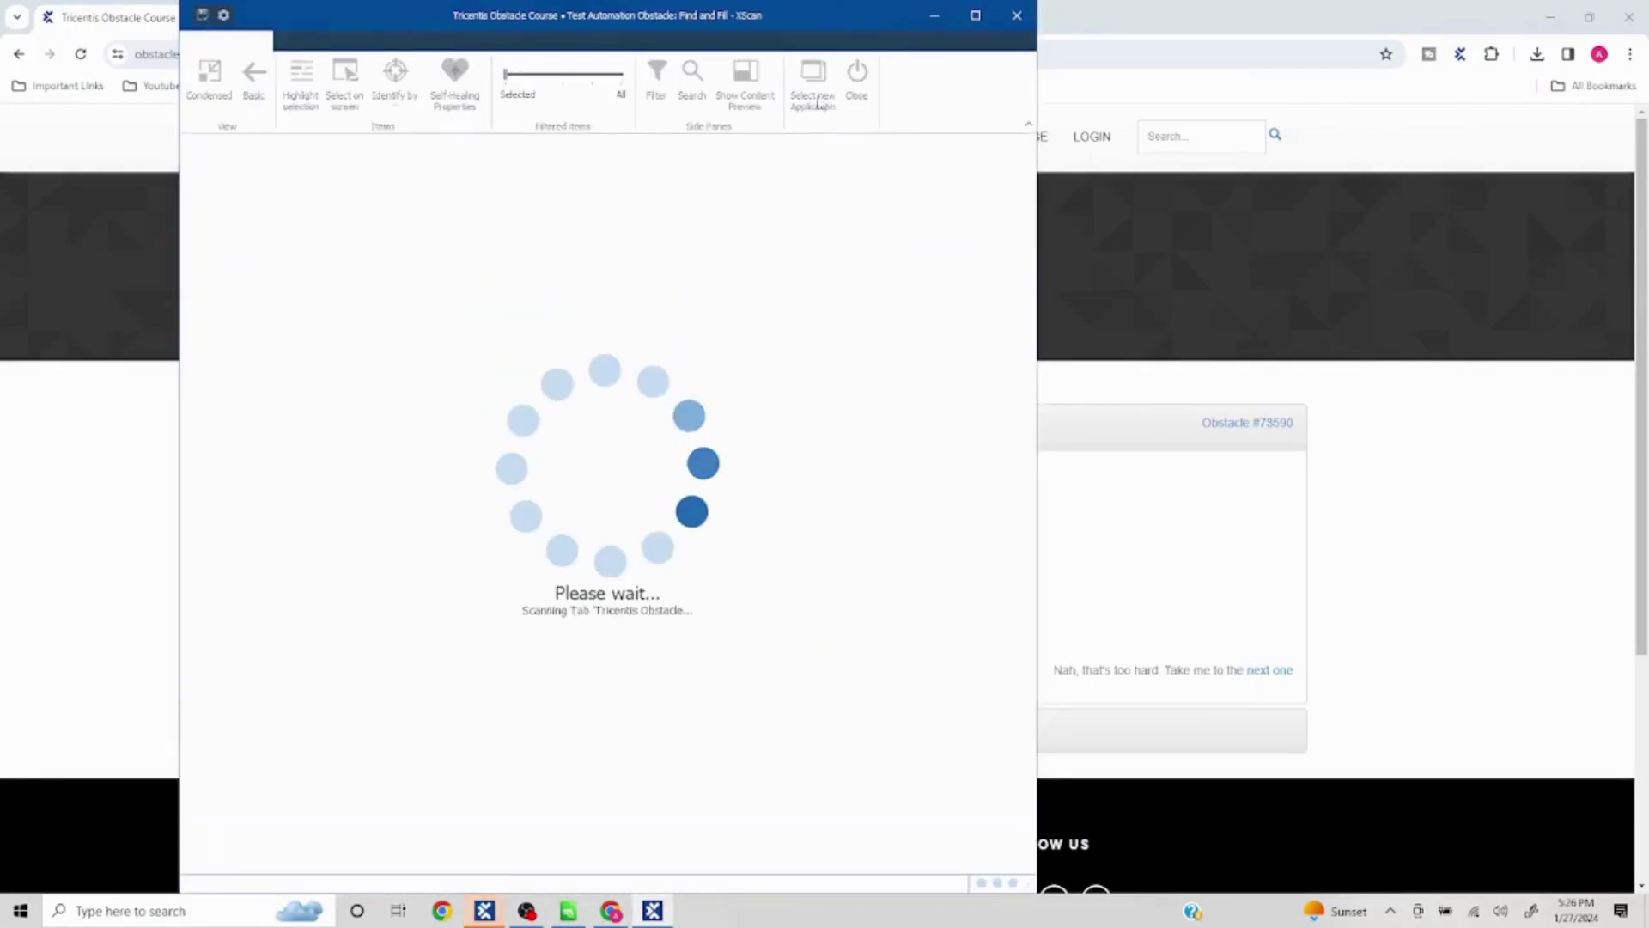
# - Capture the 'actual' password field and the CLICK ME button using Select on screen
pyautogui.moveTo(663, 18)
pyautogui.mouseDown()
pyautogui.moveTo(979, 14)
pyautogui.moveTo(1491, 103)
pyautogui.mouseUp()
pyautogui.click(1182, 167)
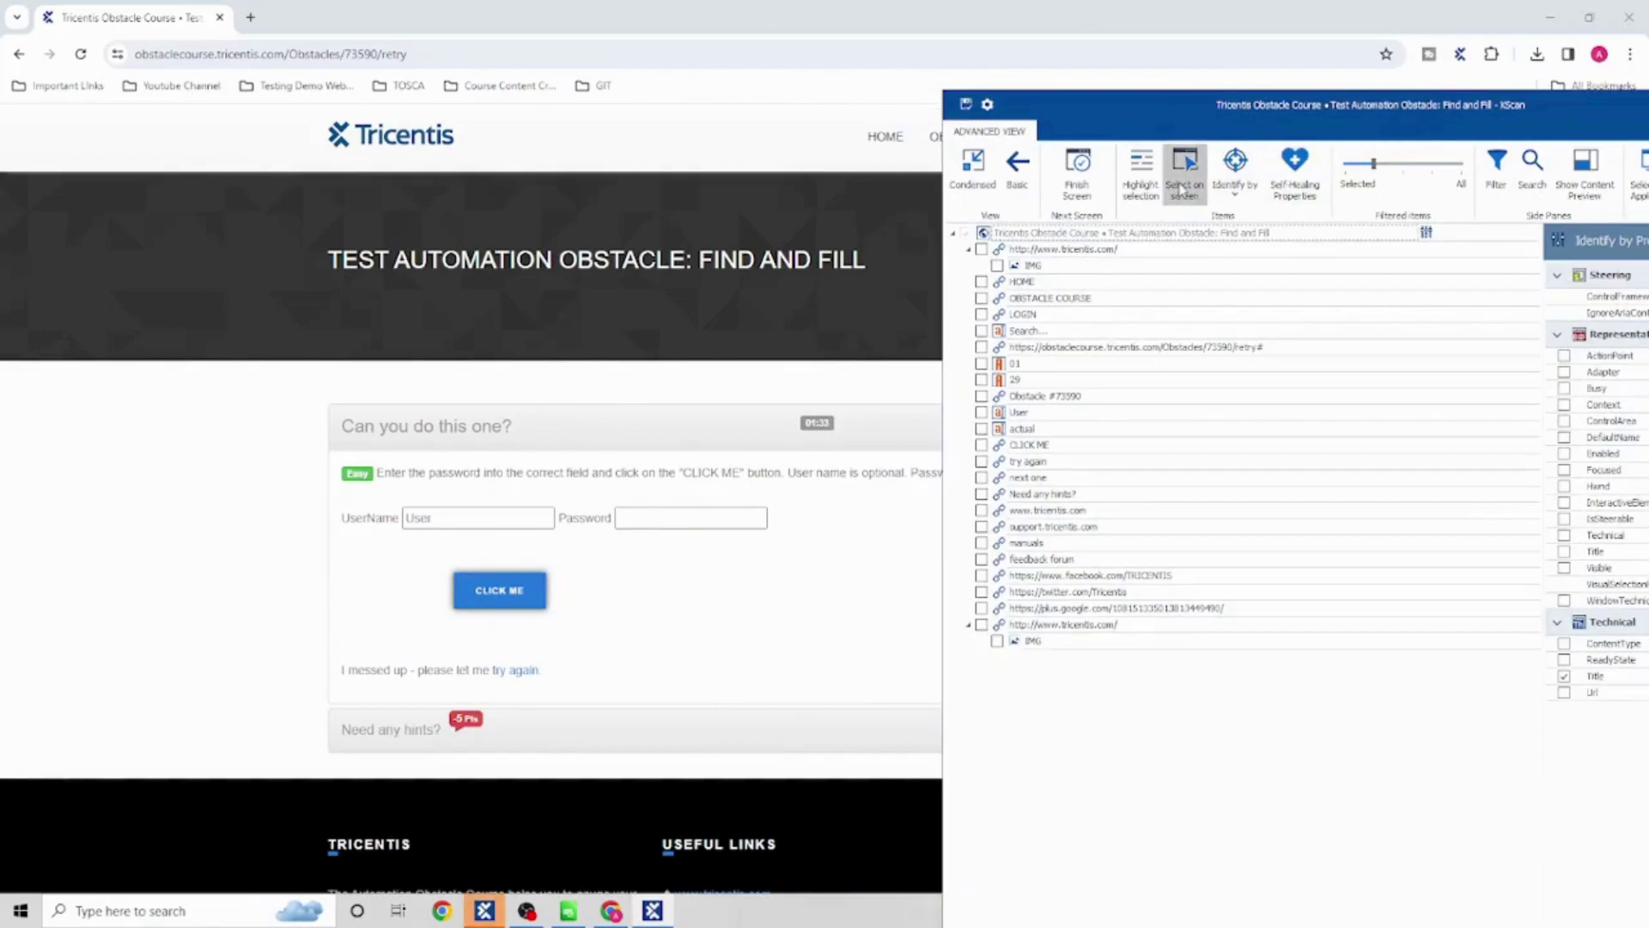
pyautogui.click(683, 517)
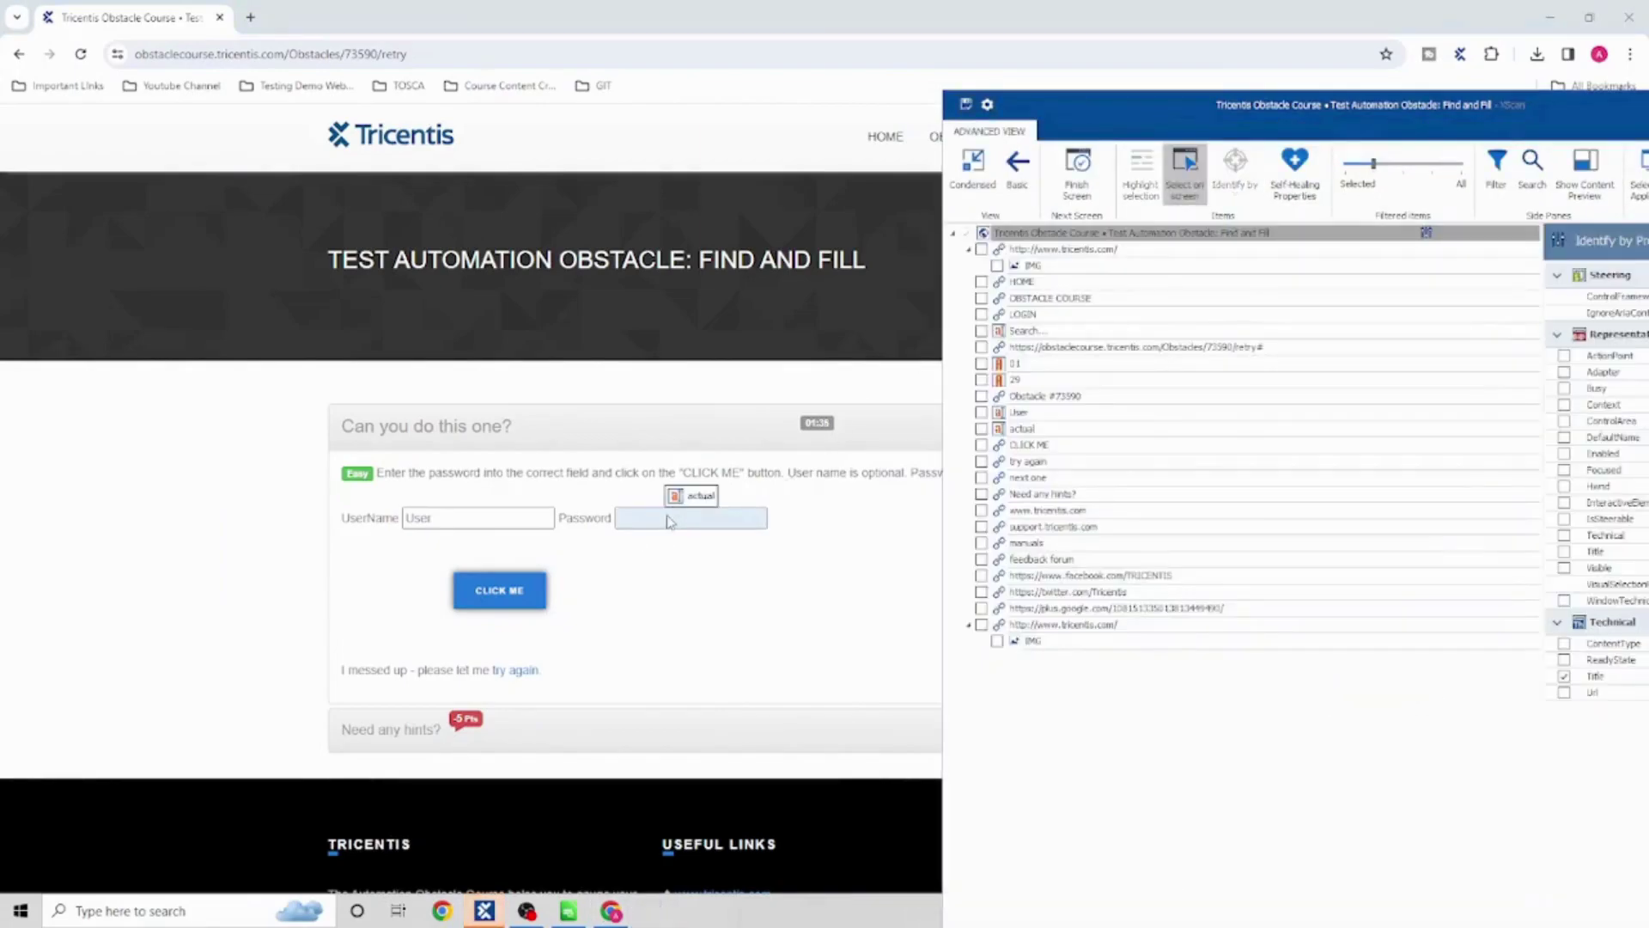
pyautogui.click(683, 517)
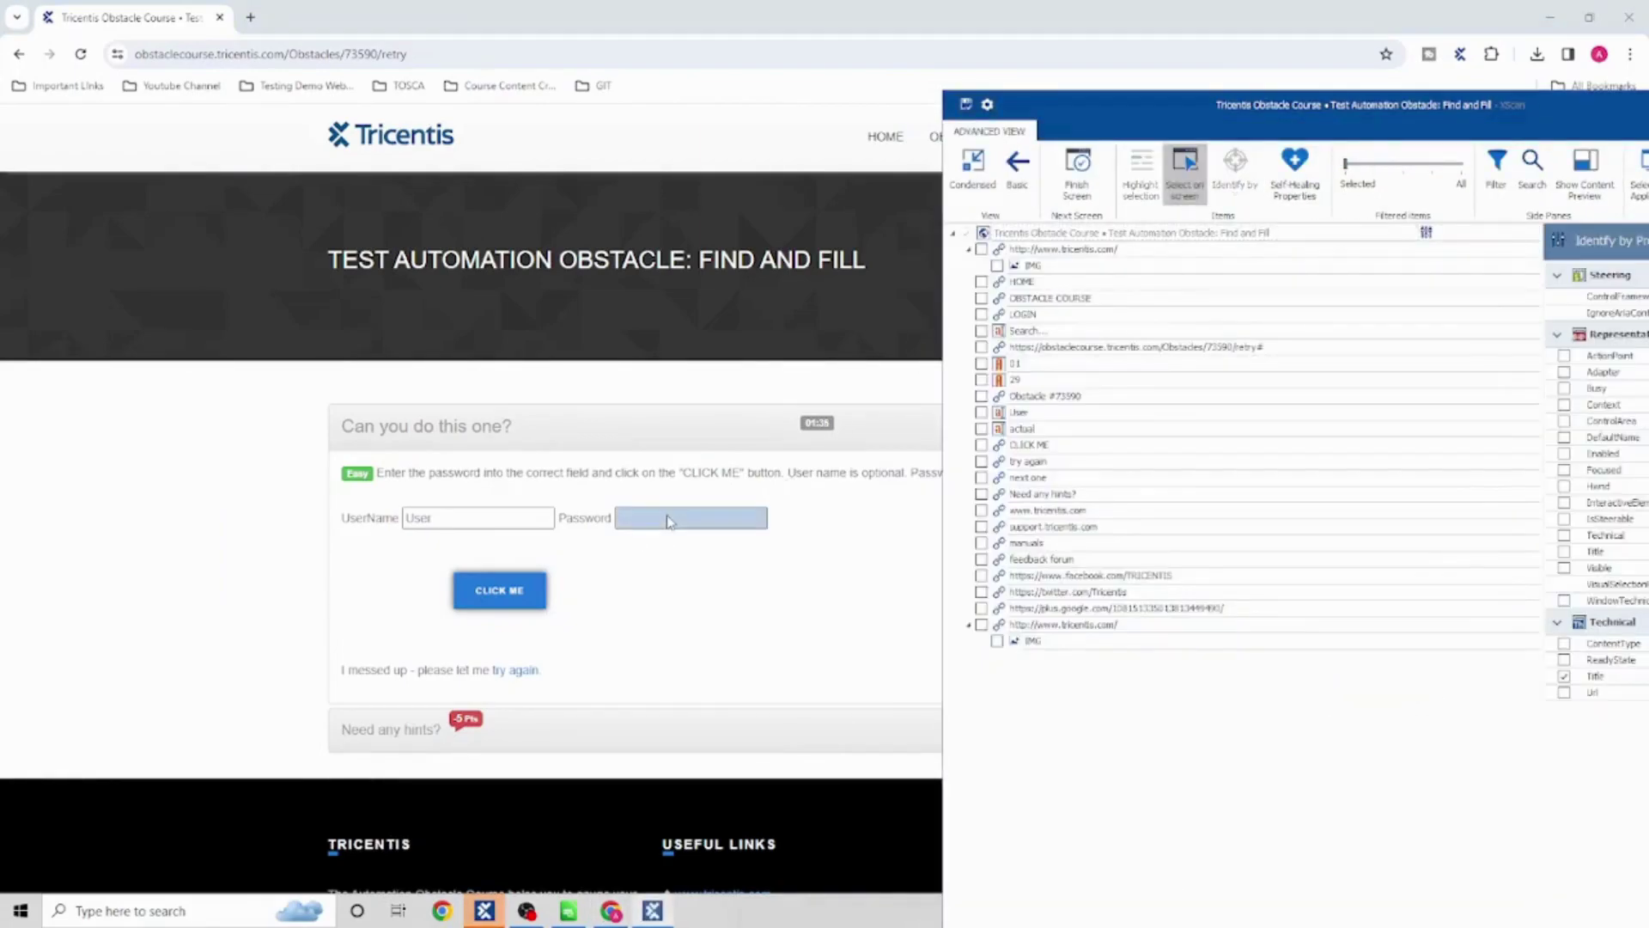
pyautogui.click(509, 600)
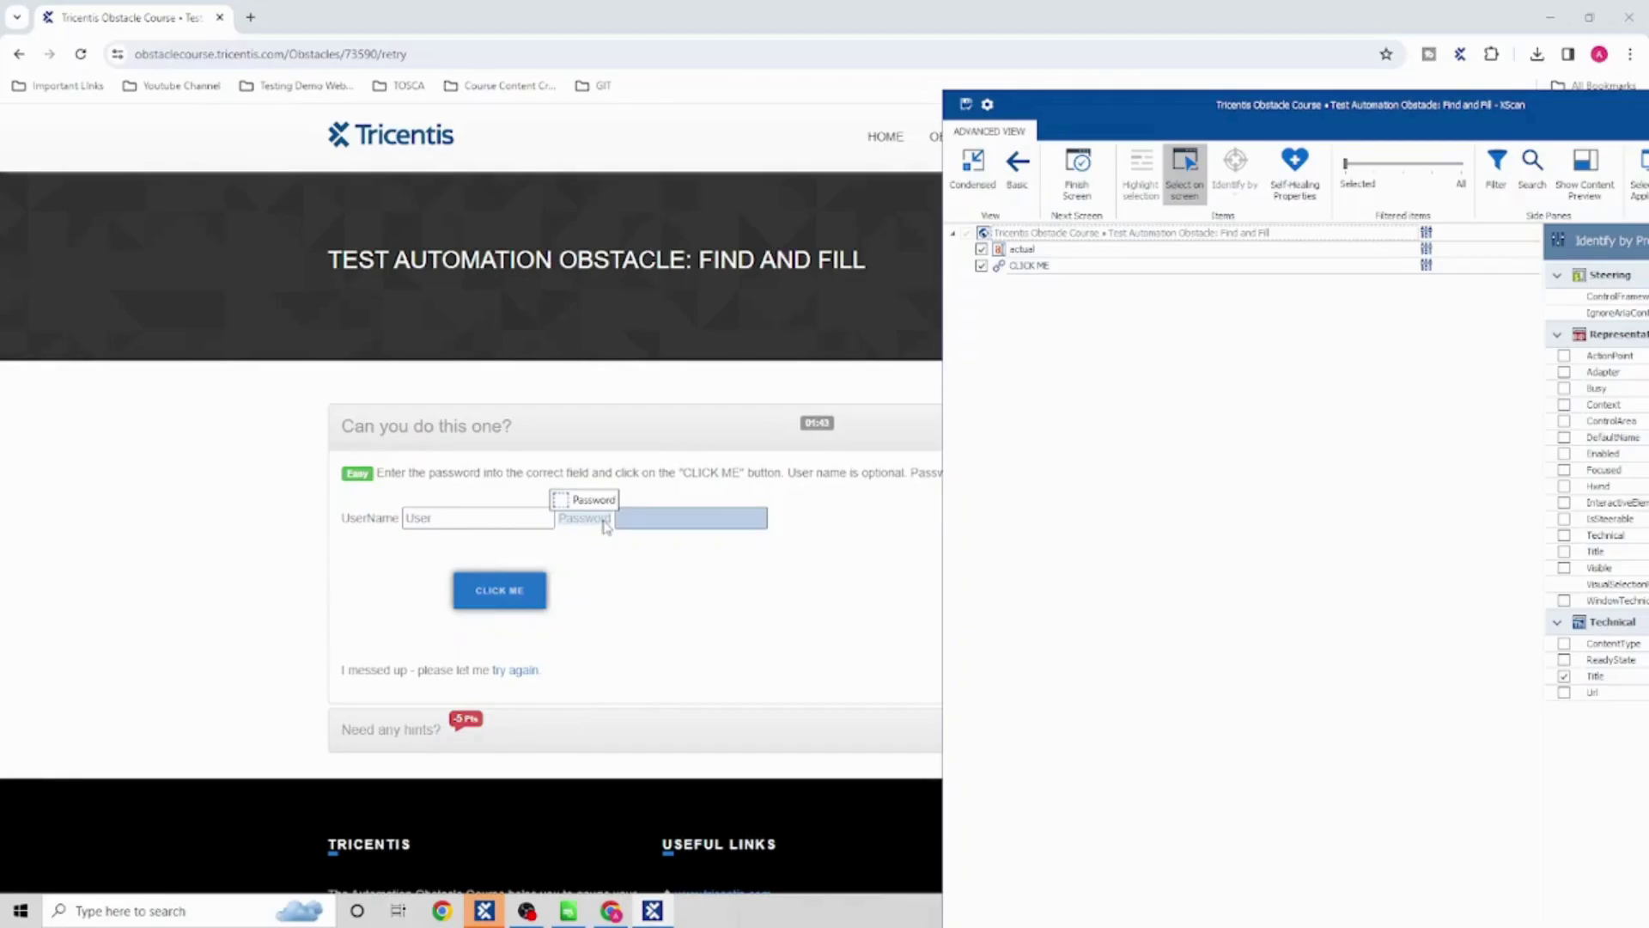
pyautogui.moveTo(1218, 125)
pyautogui.mouseDown()
pyautogui.moveTo(744, 147)
pyautogui.moveTo(672, 132)
pyautogui.mouseUp()
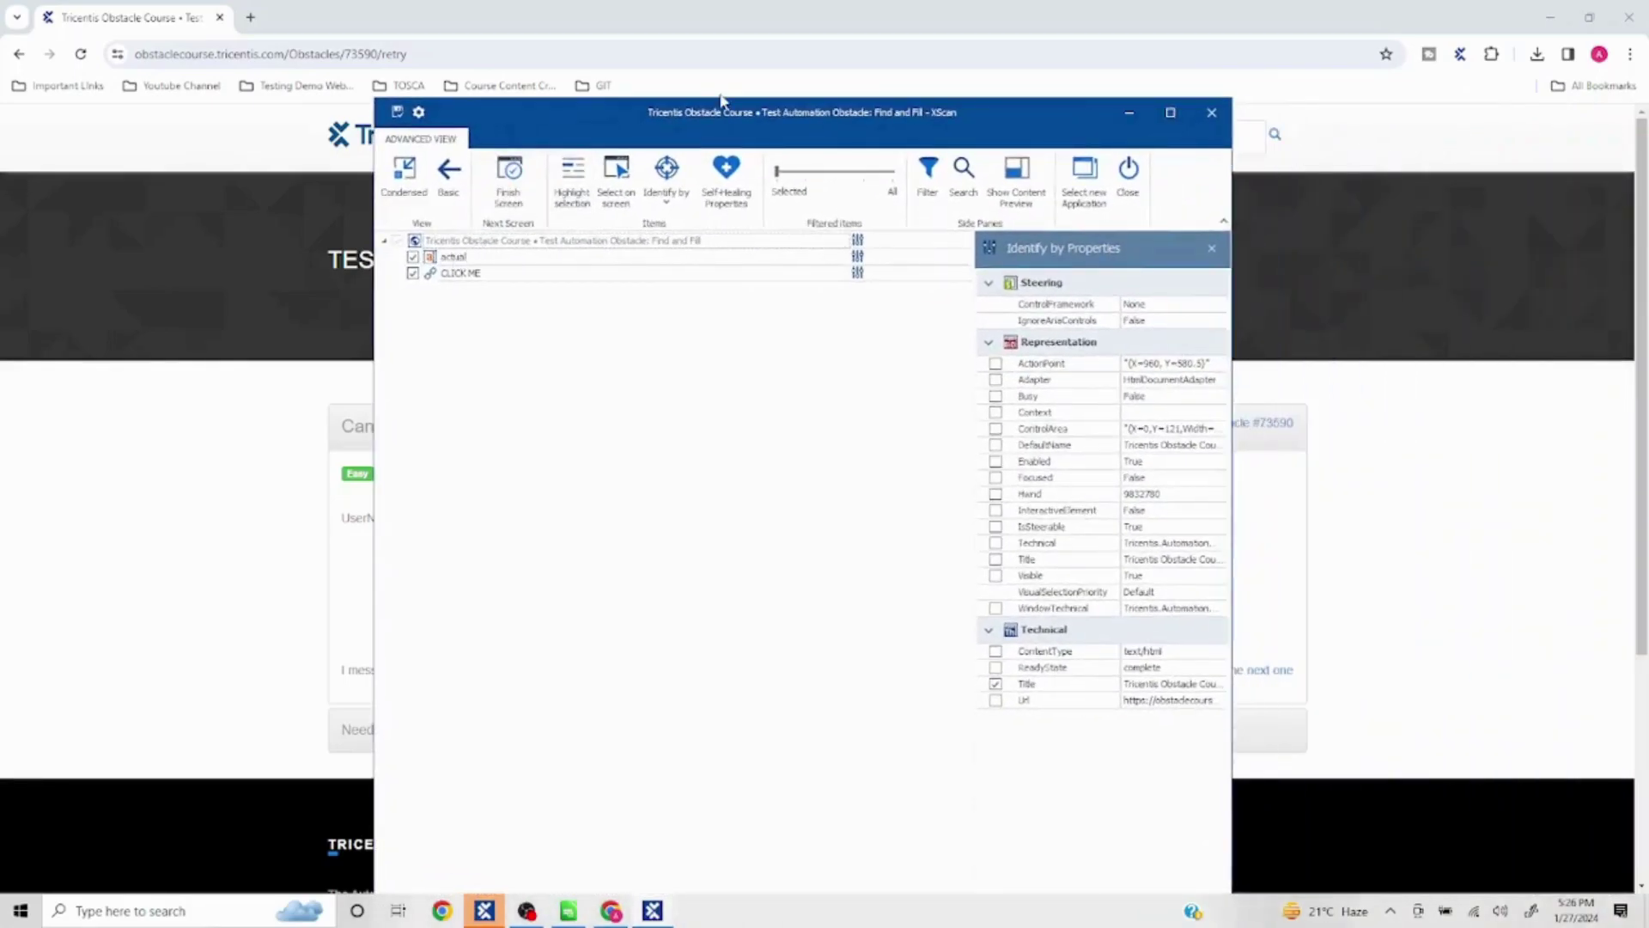
# - Maximize XScan, widen Identify by Properties, check the 'pass' row, and select the root page
pyautogui.click(445, 256)
pyautogui.click(1170, 113)
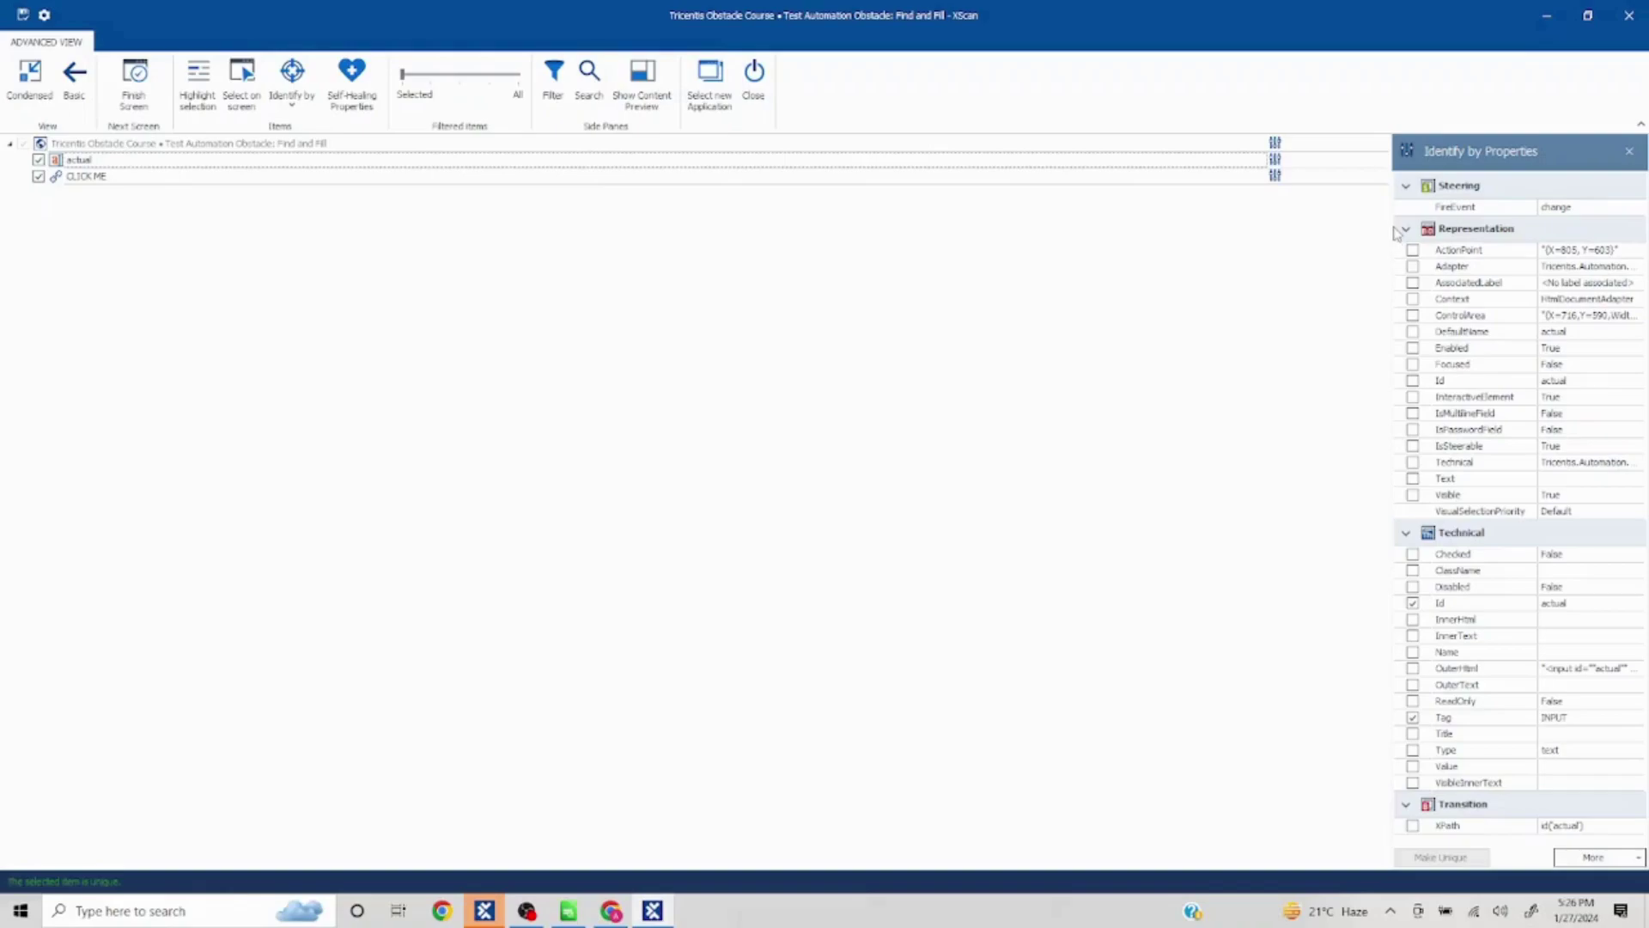
pyautogui.moveTo(1392, 213); pyautogui.dragTo(974, 213)
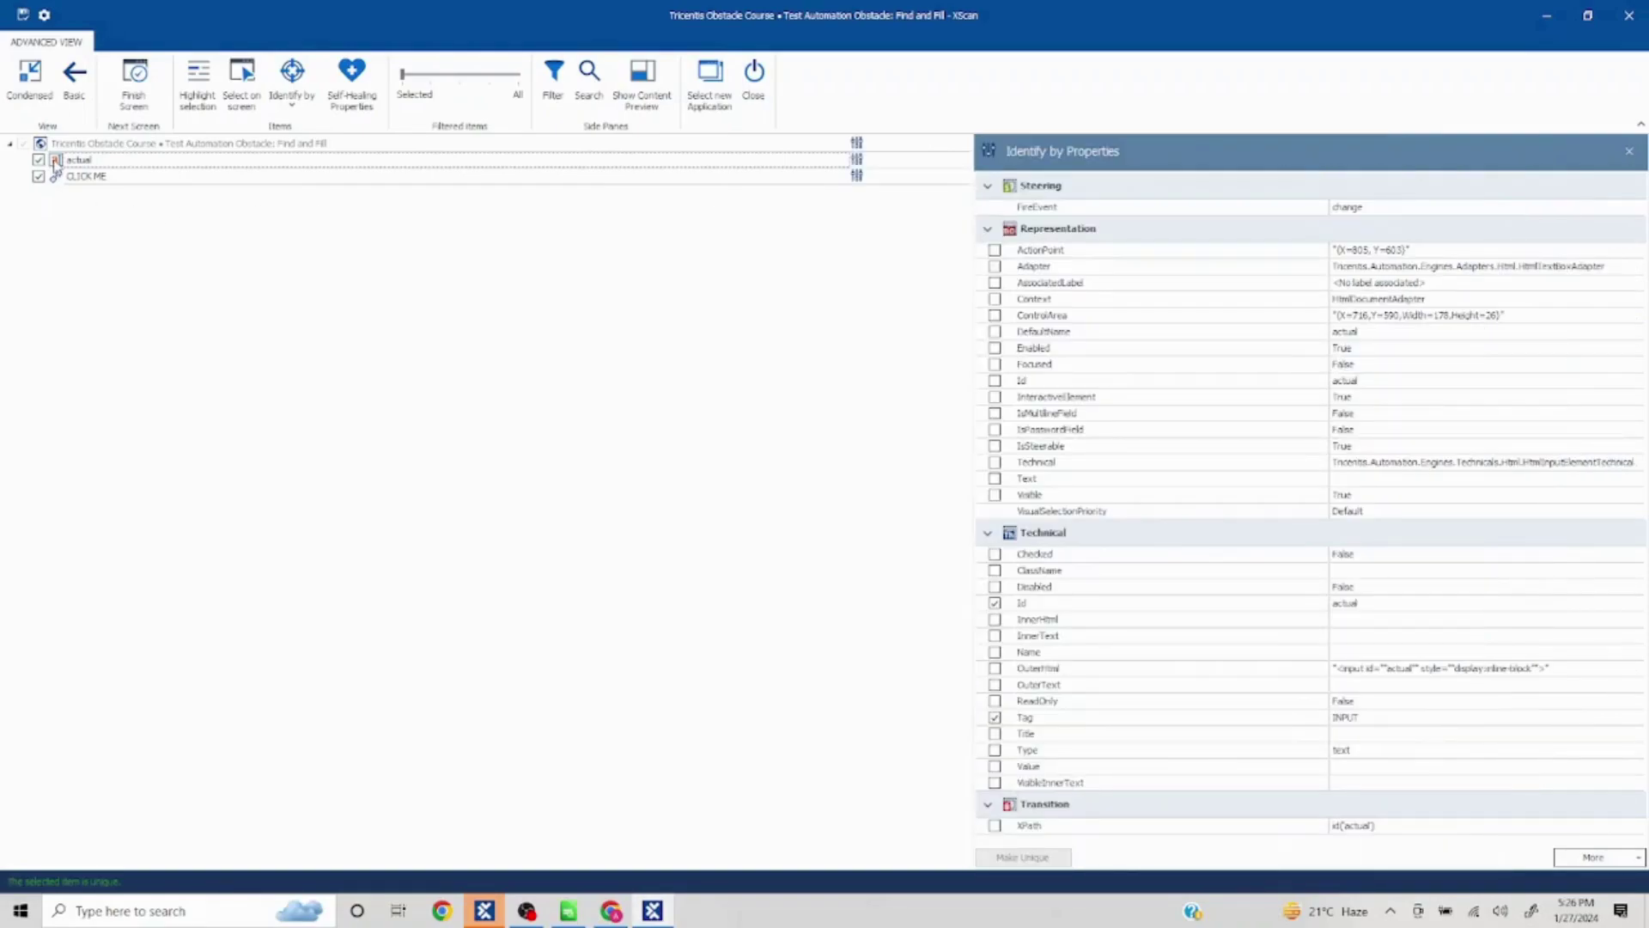
pyautogui.moveTo(405, 74); pyautogui.dragTo(459, 75)
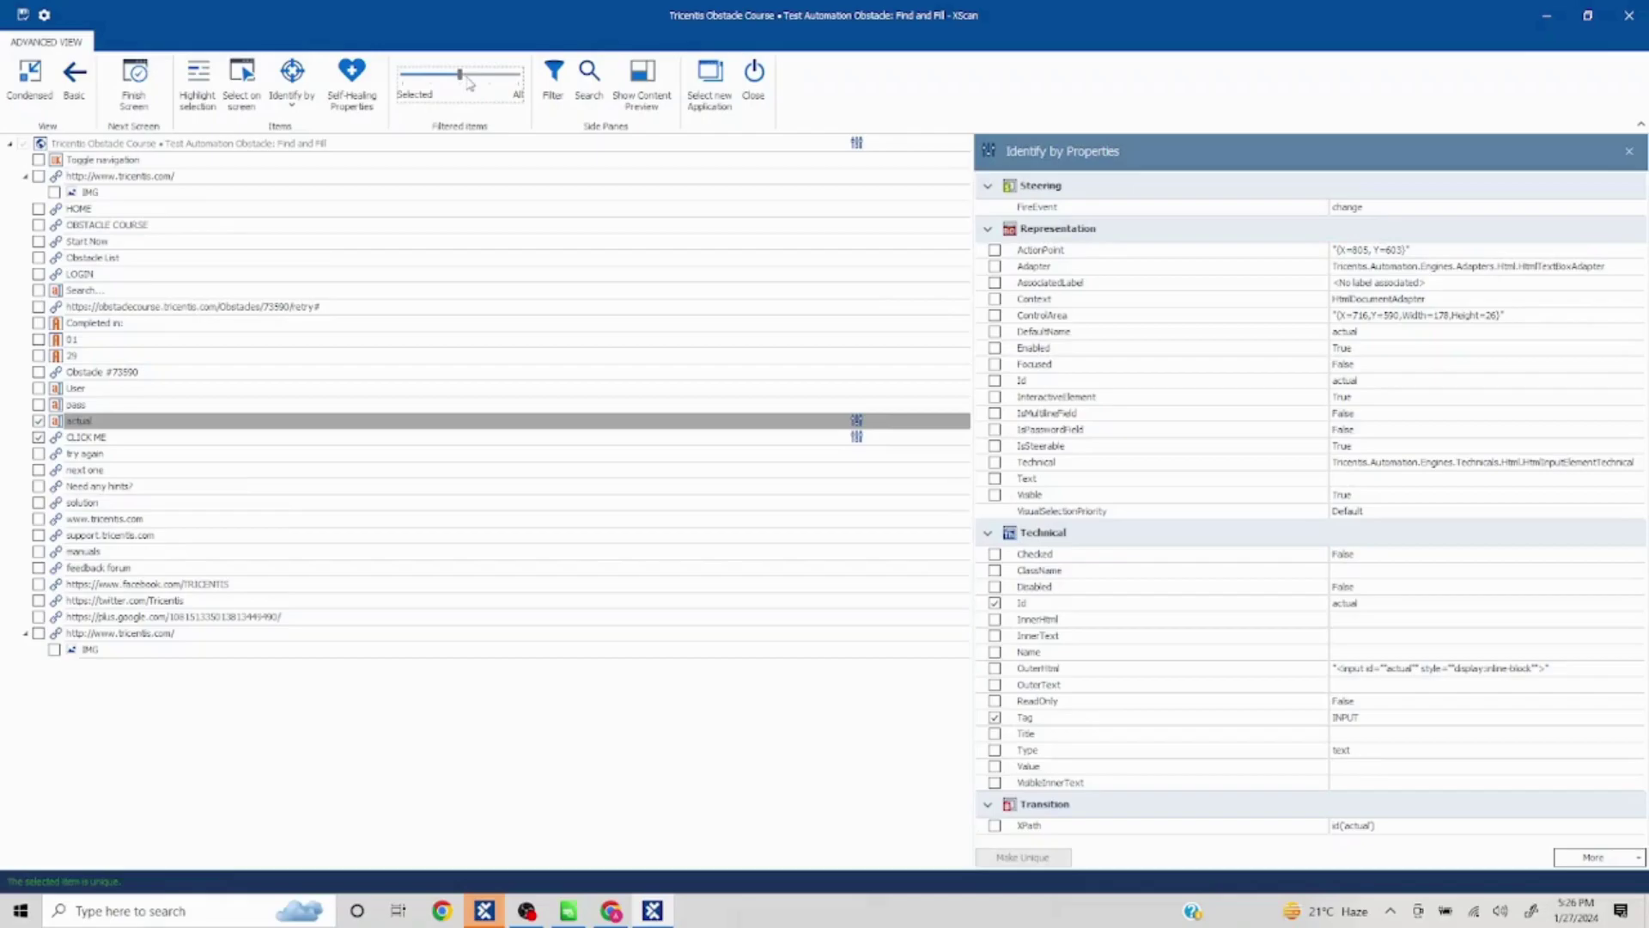
pyautogui.click(57, 410)
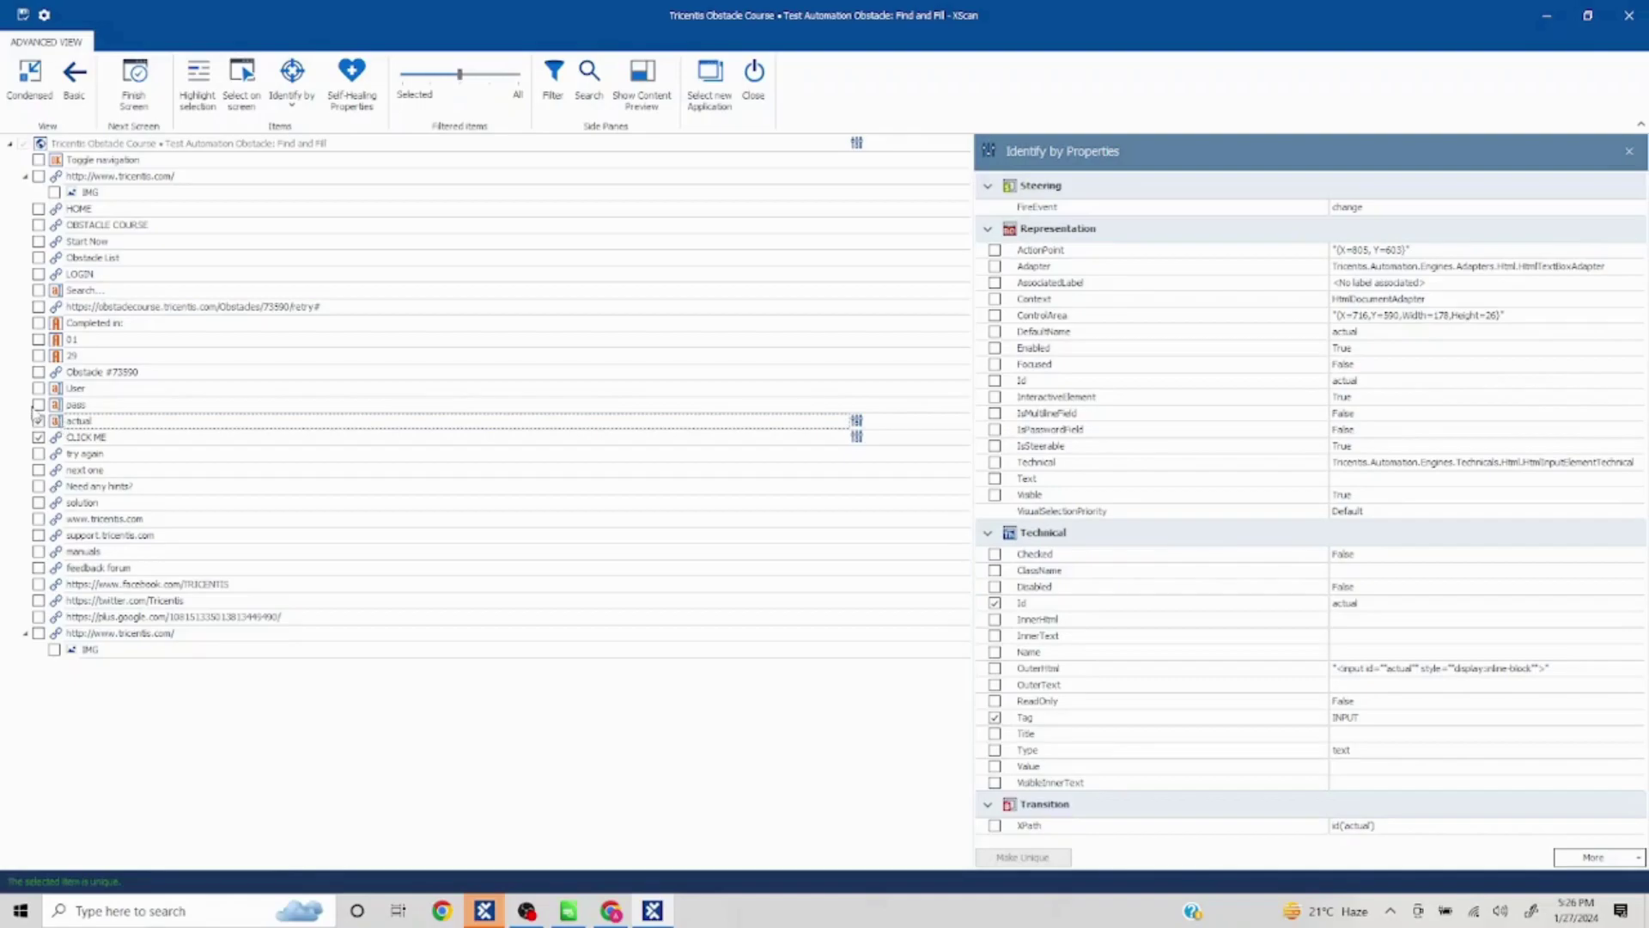
pyautogui.click(75, 405)
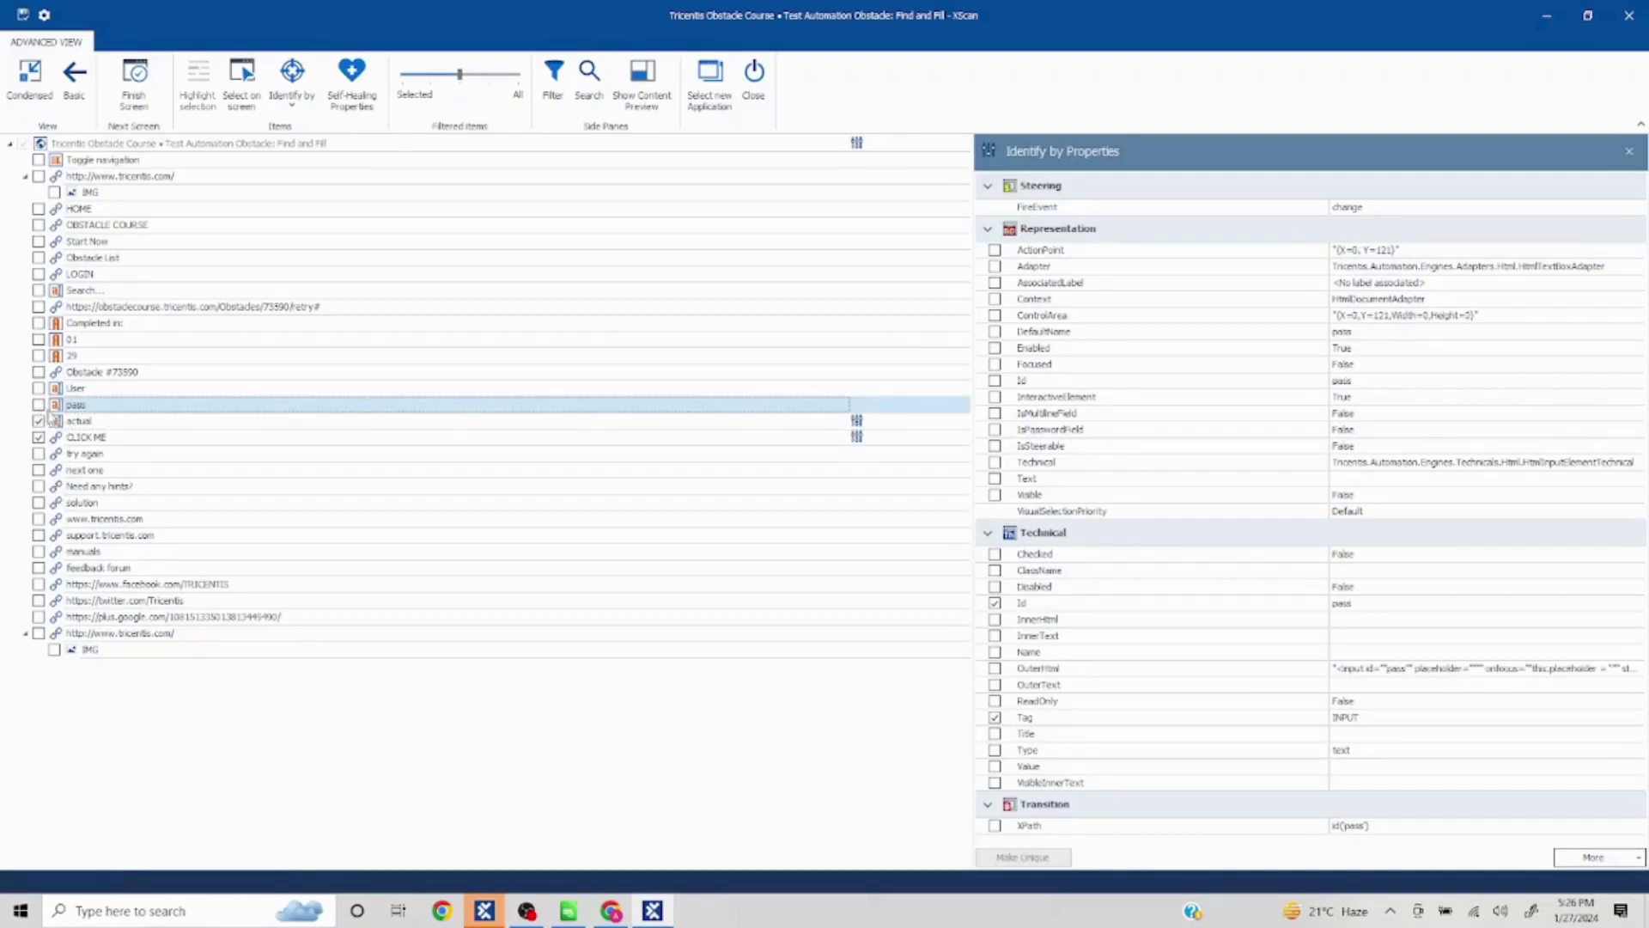
pyautogui.click(39, 144)
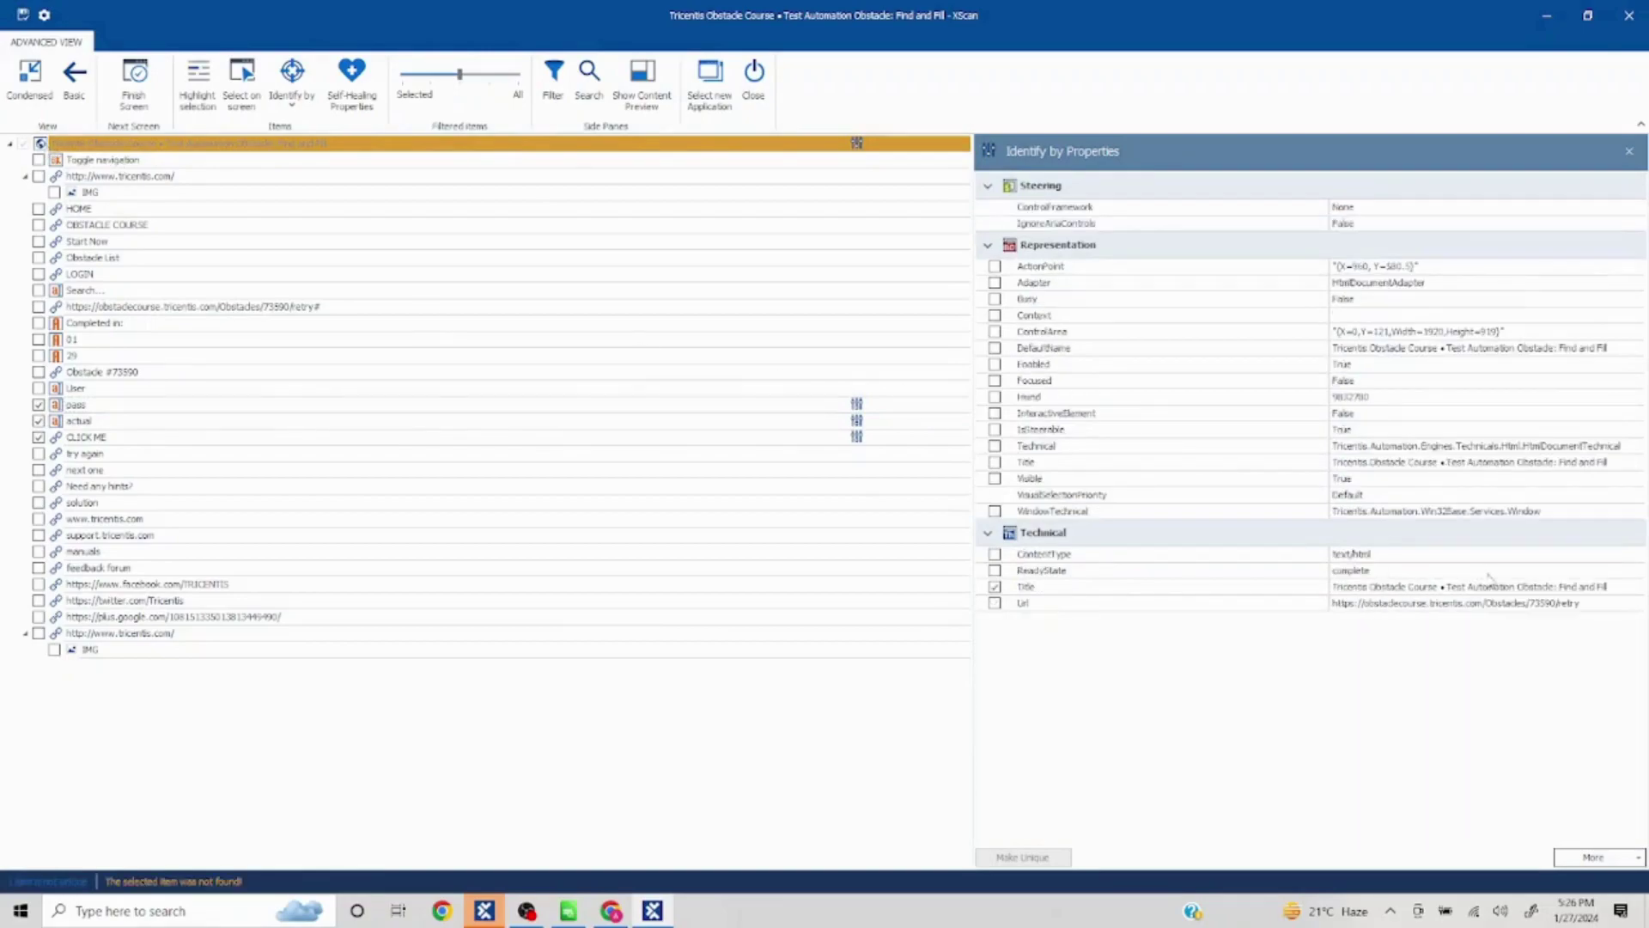
# - Change the page Title to 'Tricentis Obstacle Course *' and save the scanned module
pyautogui.doubleClick(1493, 587)
pyautogui.moveTo(1442, 602); pyautogui.dragTo(1608, 602)
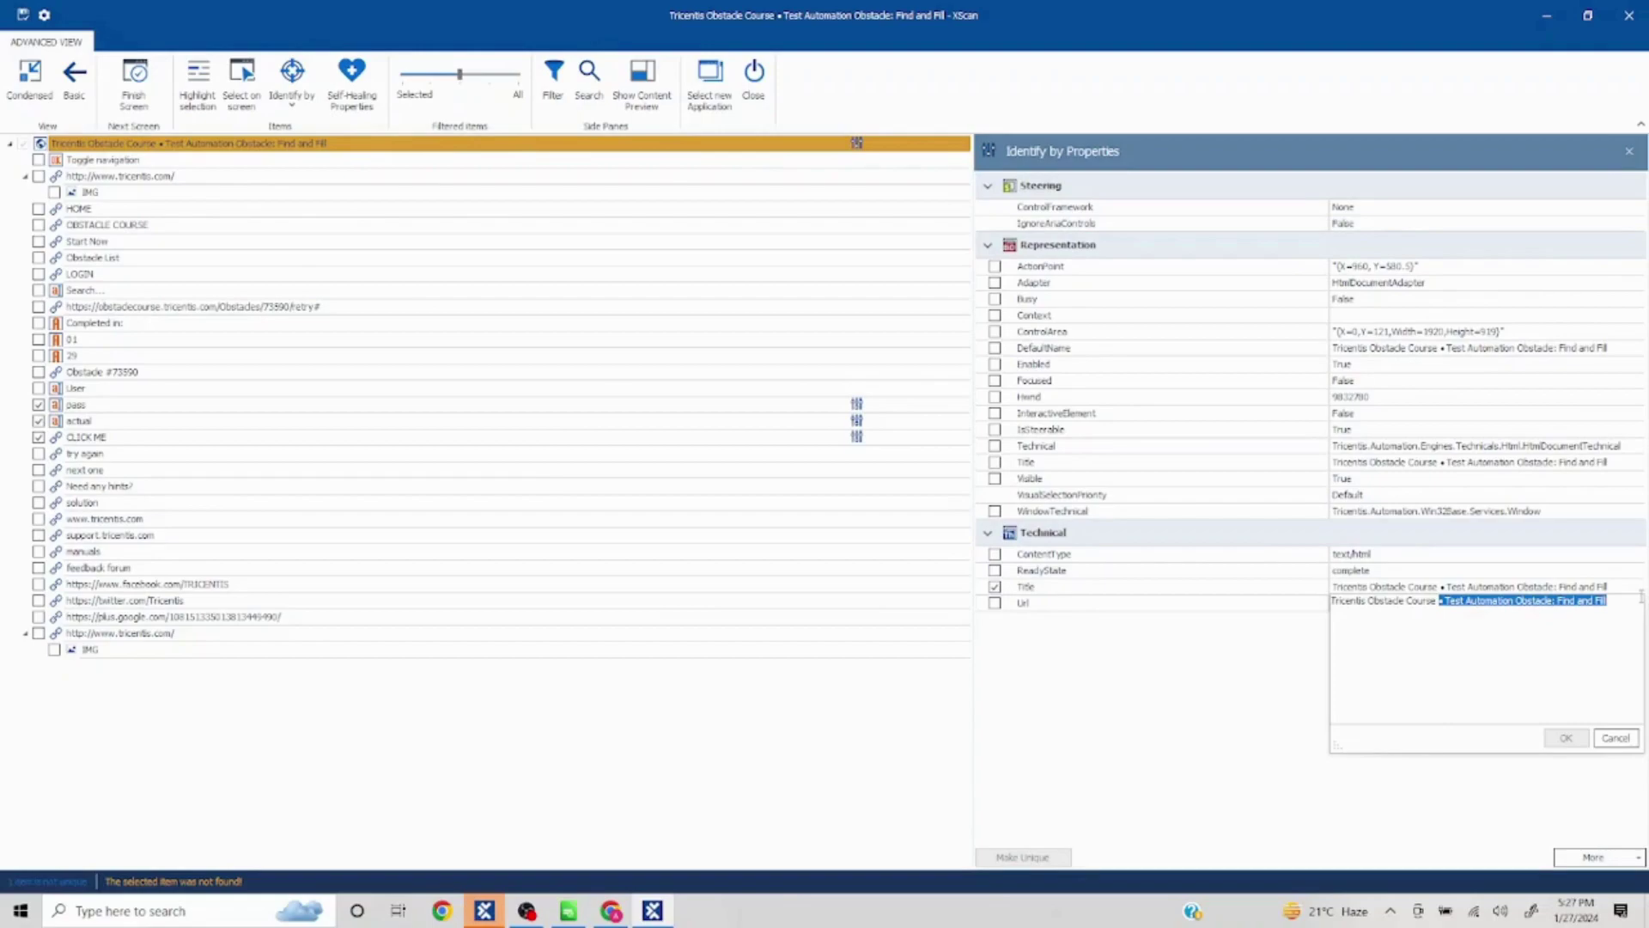
pyautogui.press('Delete')
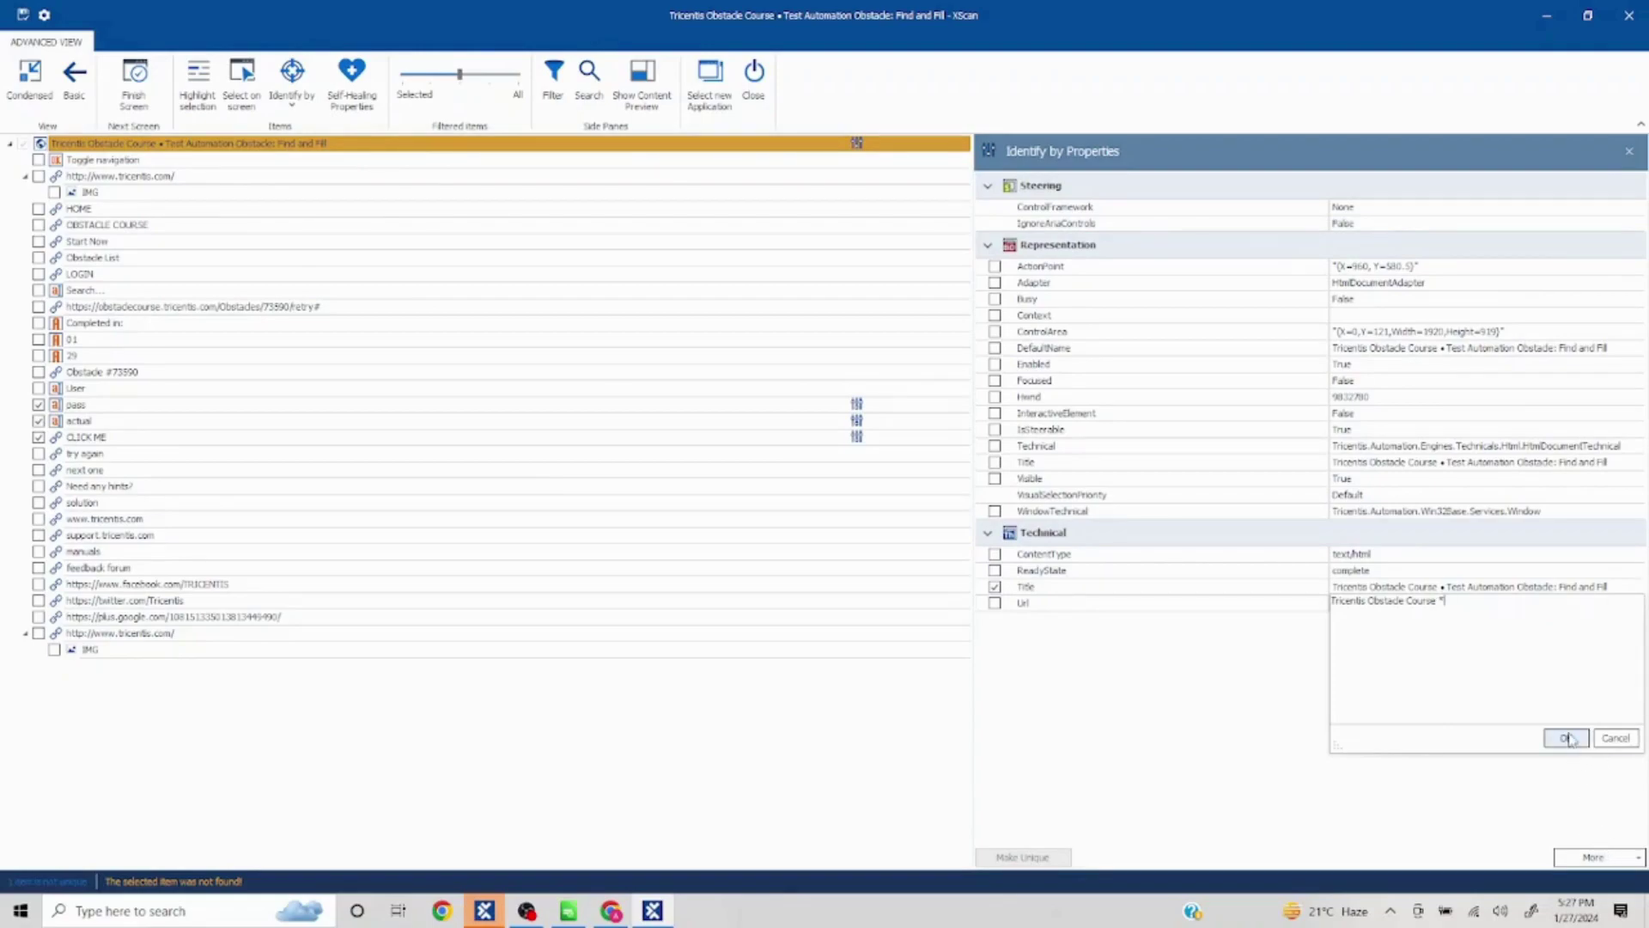
pyautogui.click(1566, 738)
pyautogui.click(22, 13)
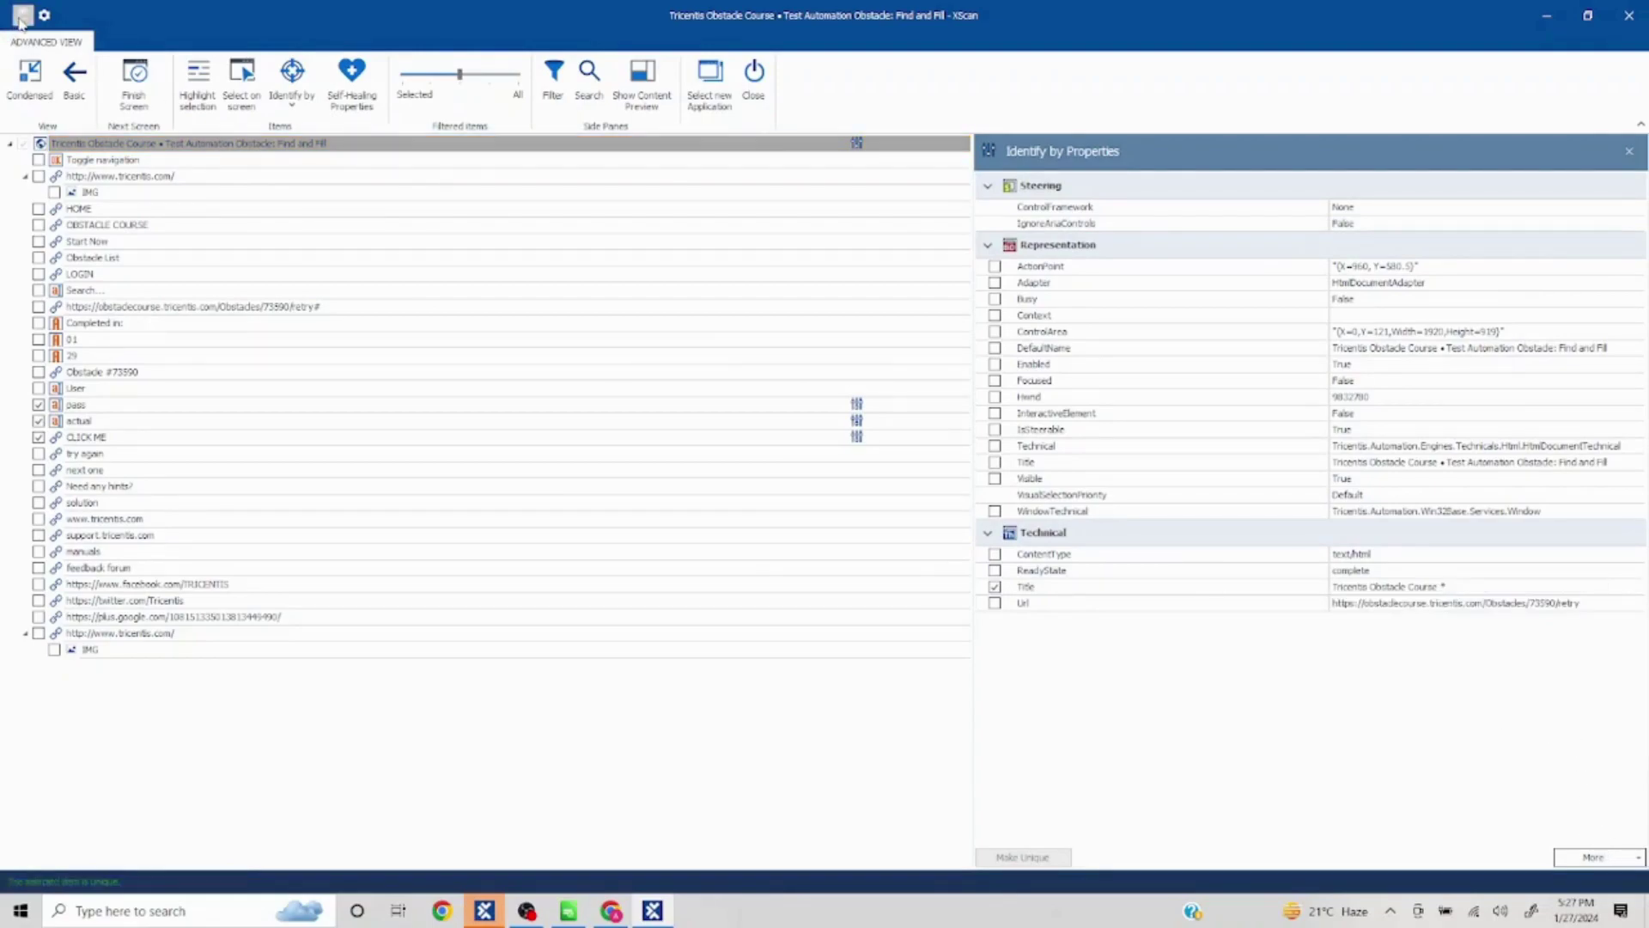
# - Close XScan and drag the Find and Fill module onto TestCases to create a test case
pyautogui.click(1627, 19)
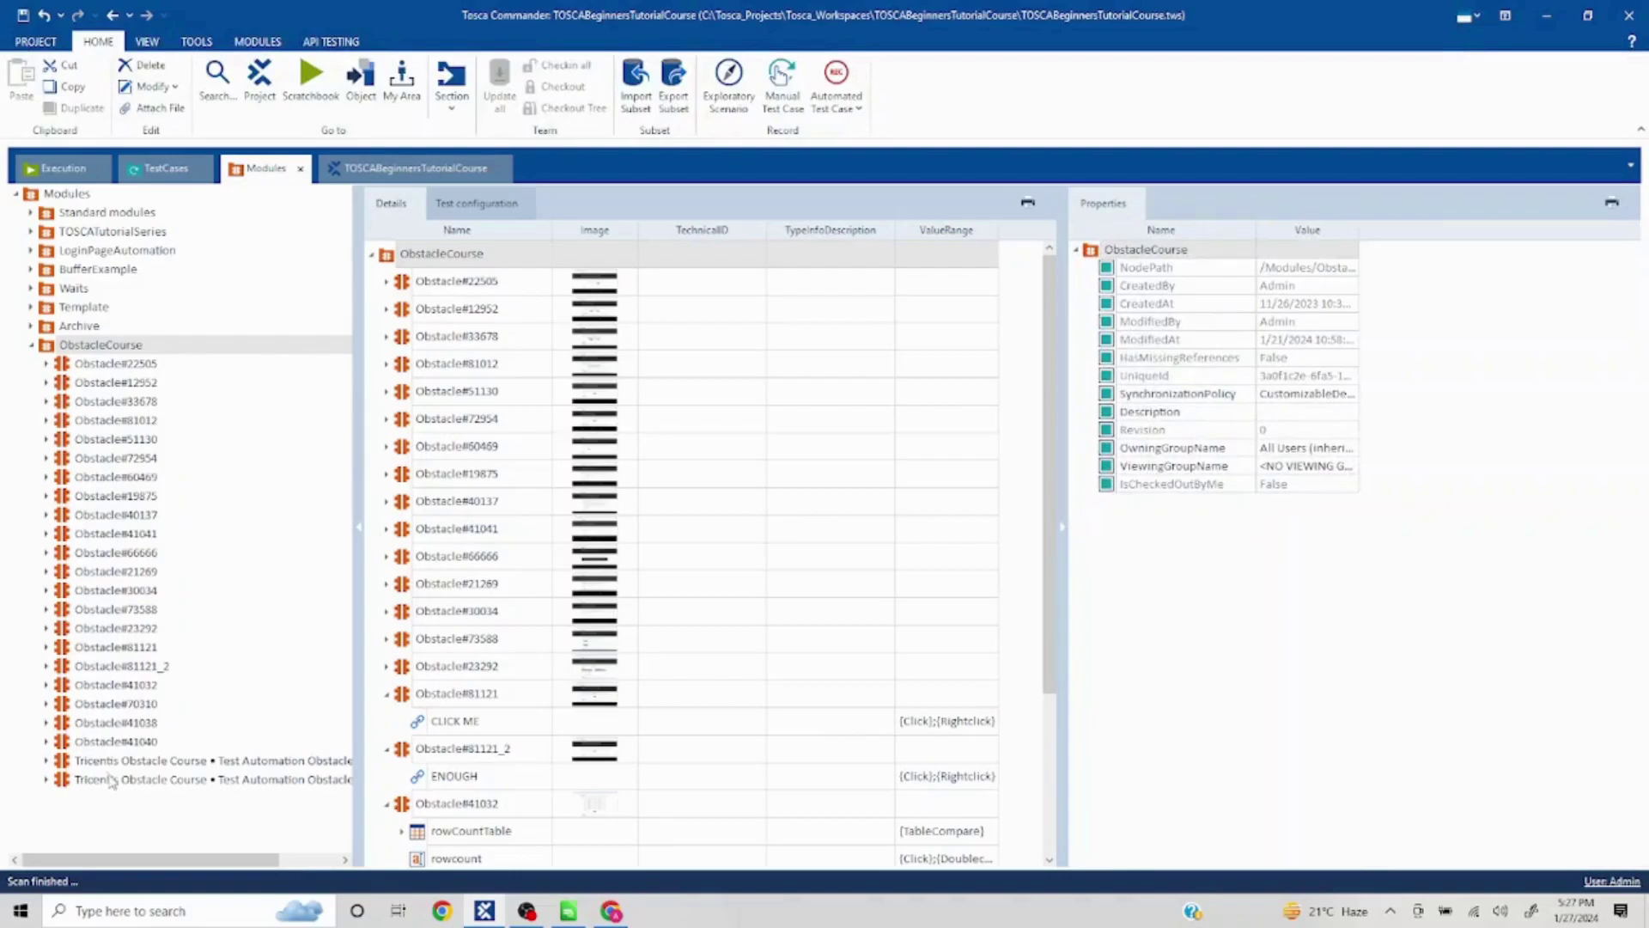
pyautogui.click(139, 778)
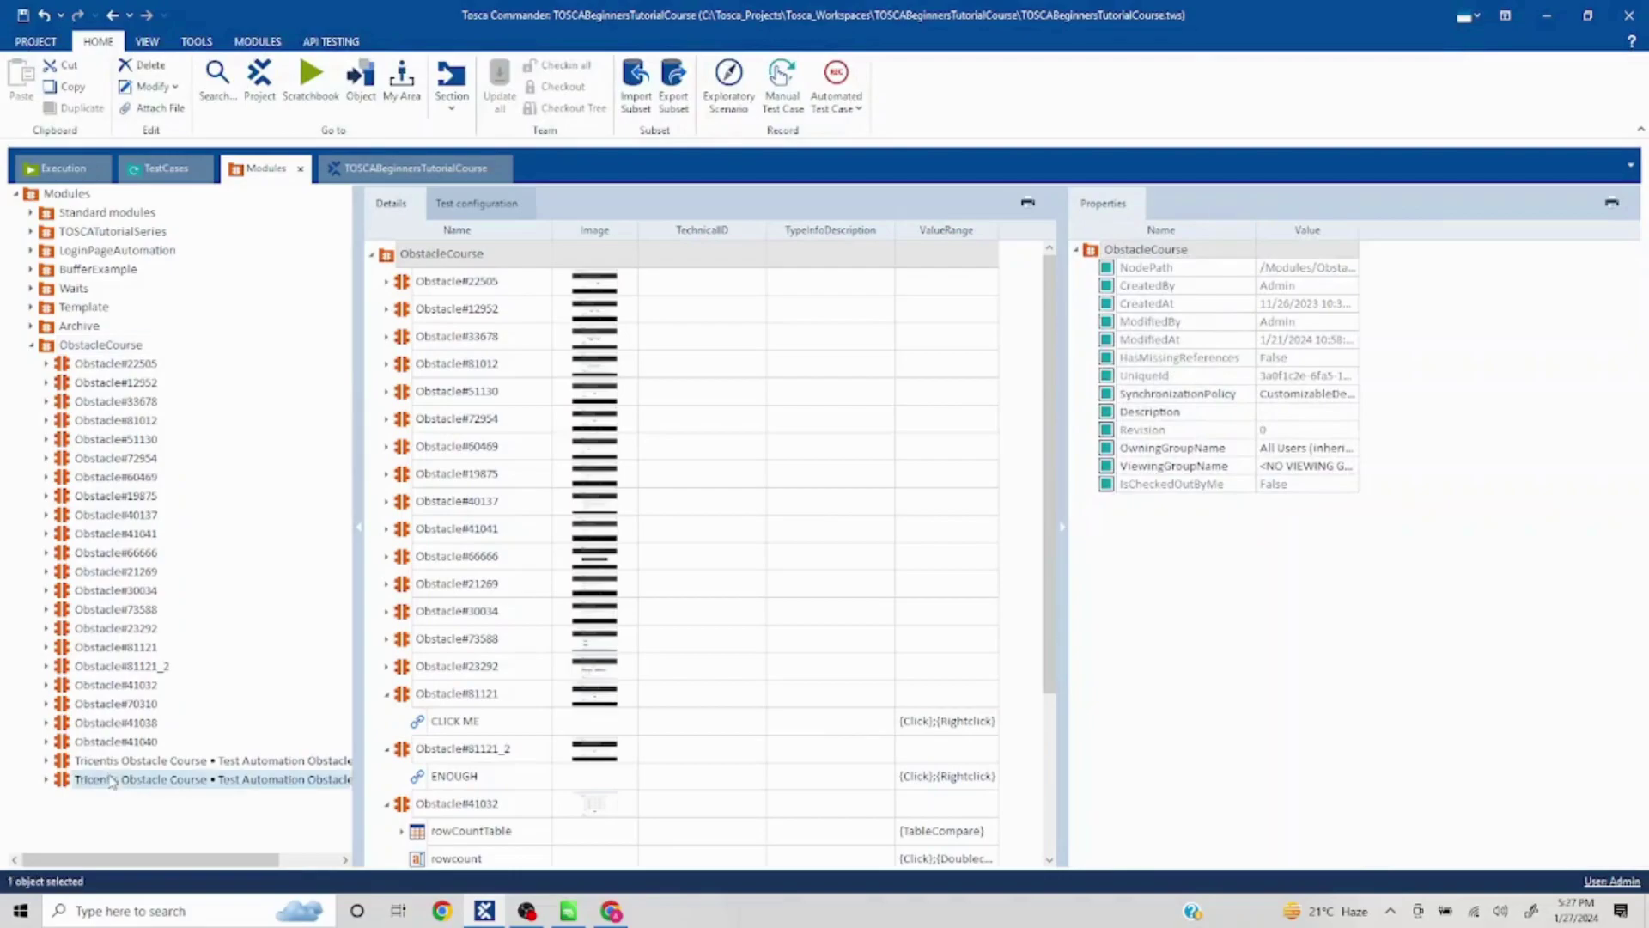
pyautogui.moveTo(67, 781); pyautogui.dragTo(165, 168)
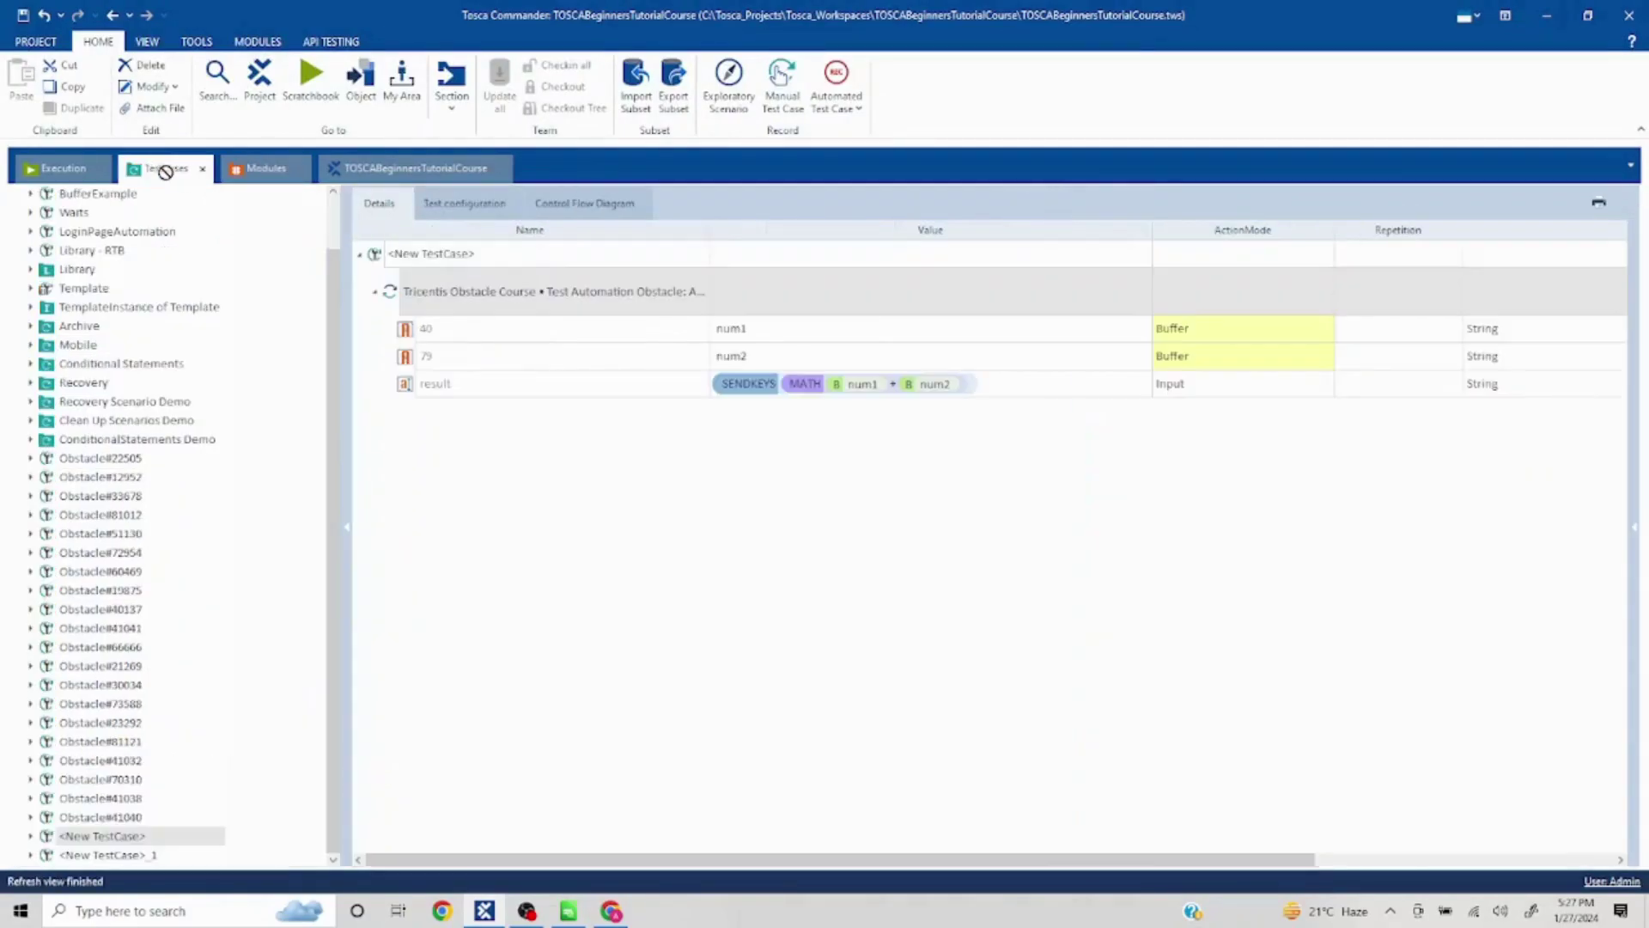
pyautogui.moveTo(165, 169); pyautogui.dragTo(348, 257)
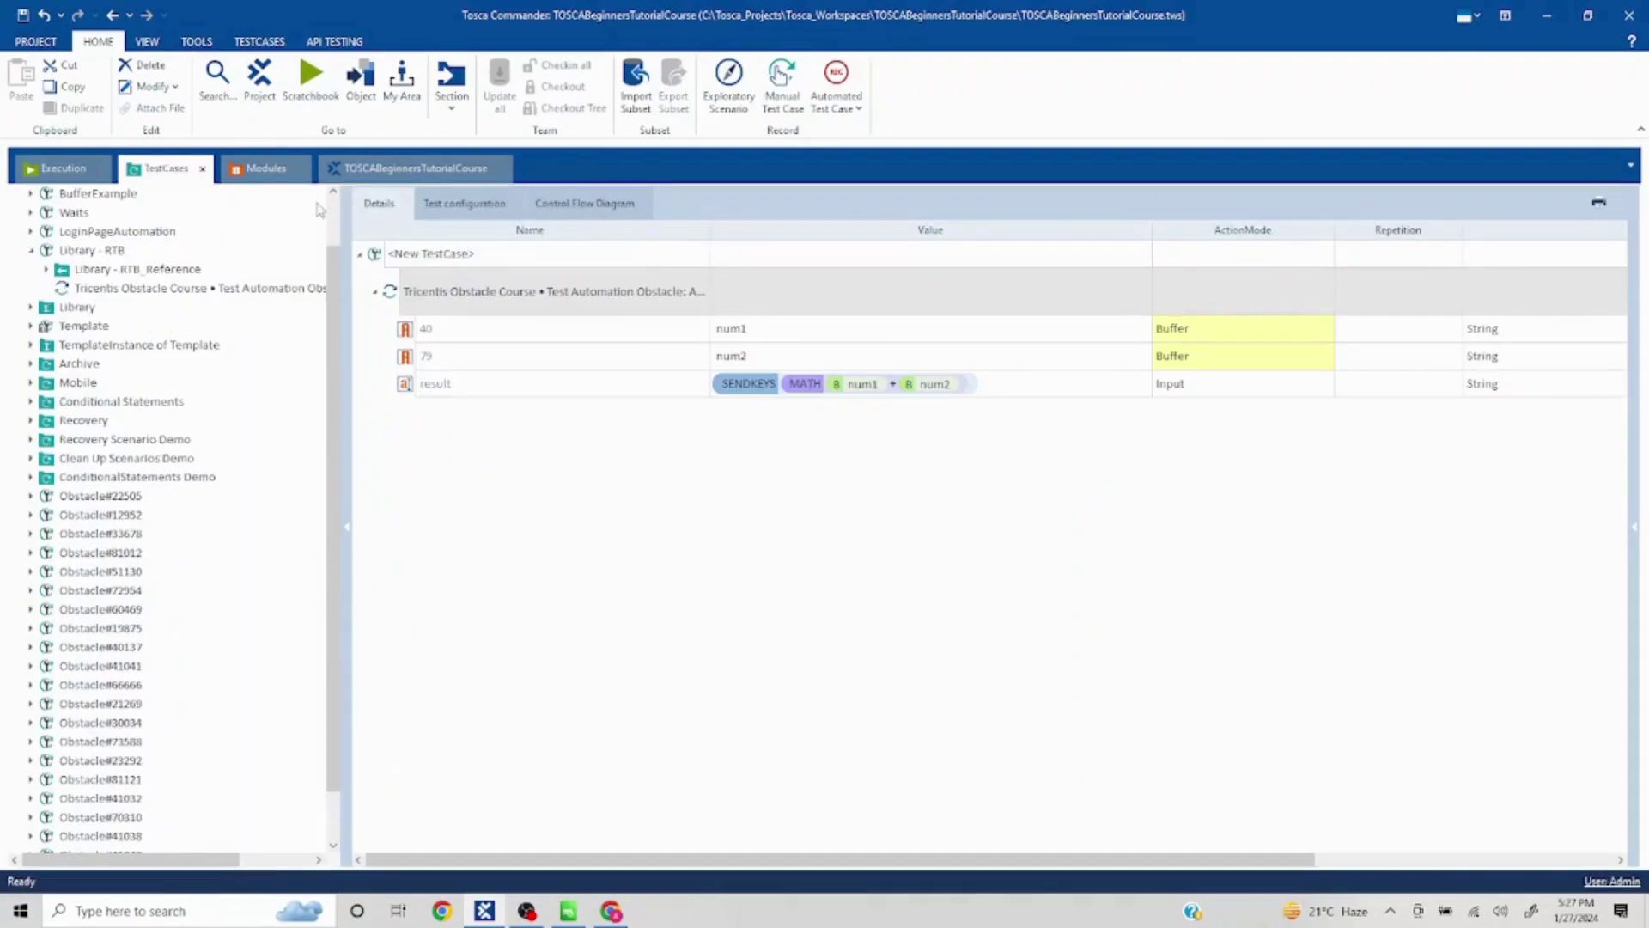
pyautogui.scroll(2, 337, 205)
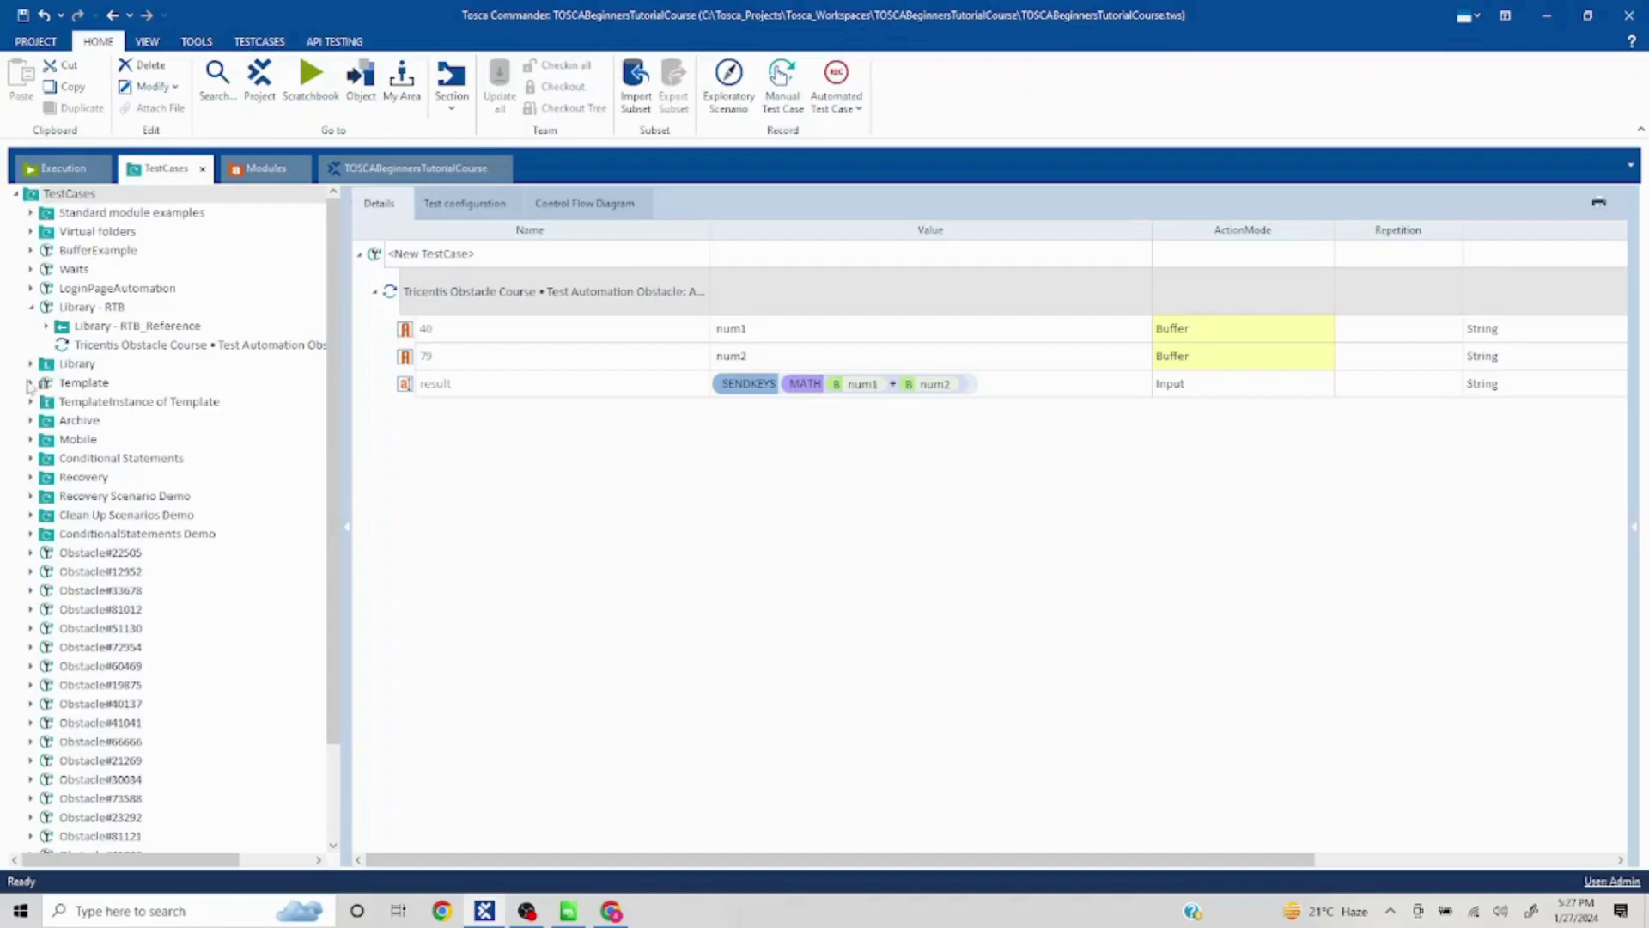
pyautogui.press('F5')
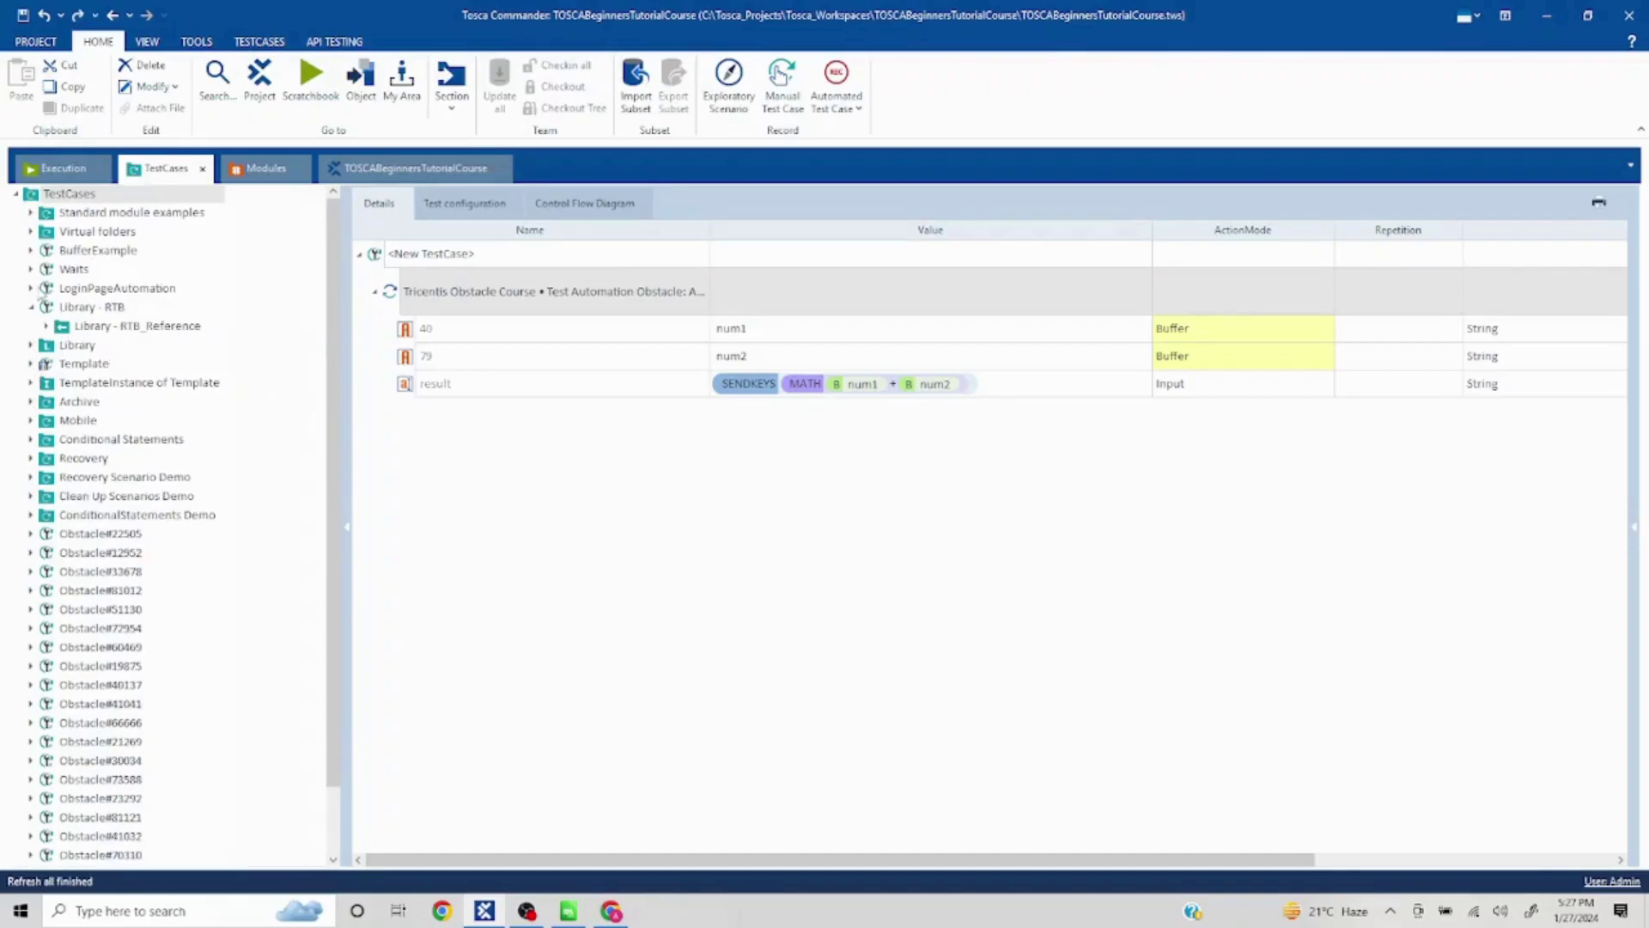
pyautogui.click(267, 168)
pyautogui.moveTo(64, 781); pyautogui.dragTo(80, 207)
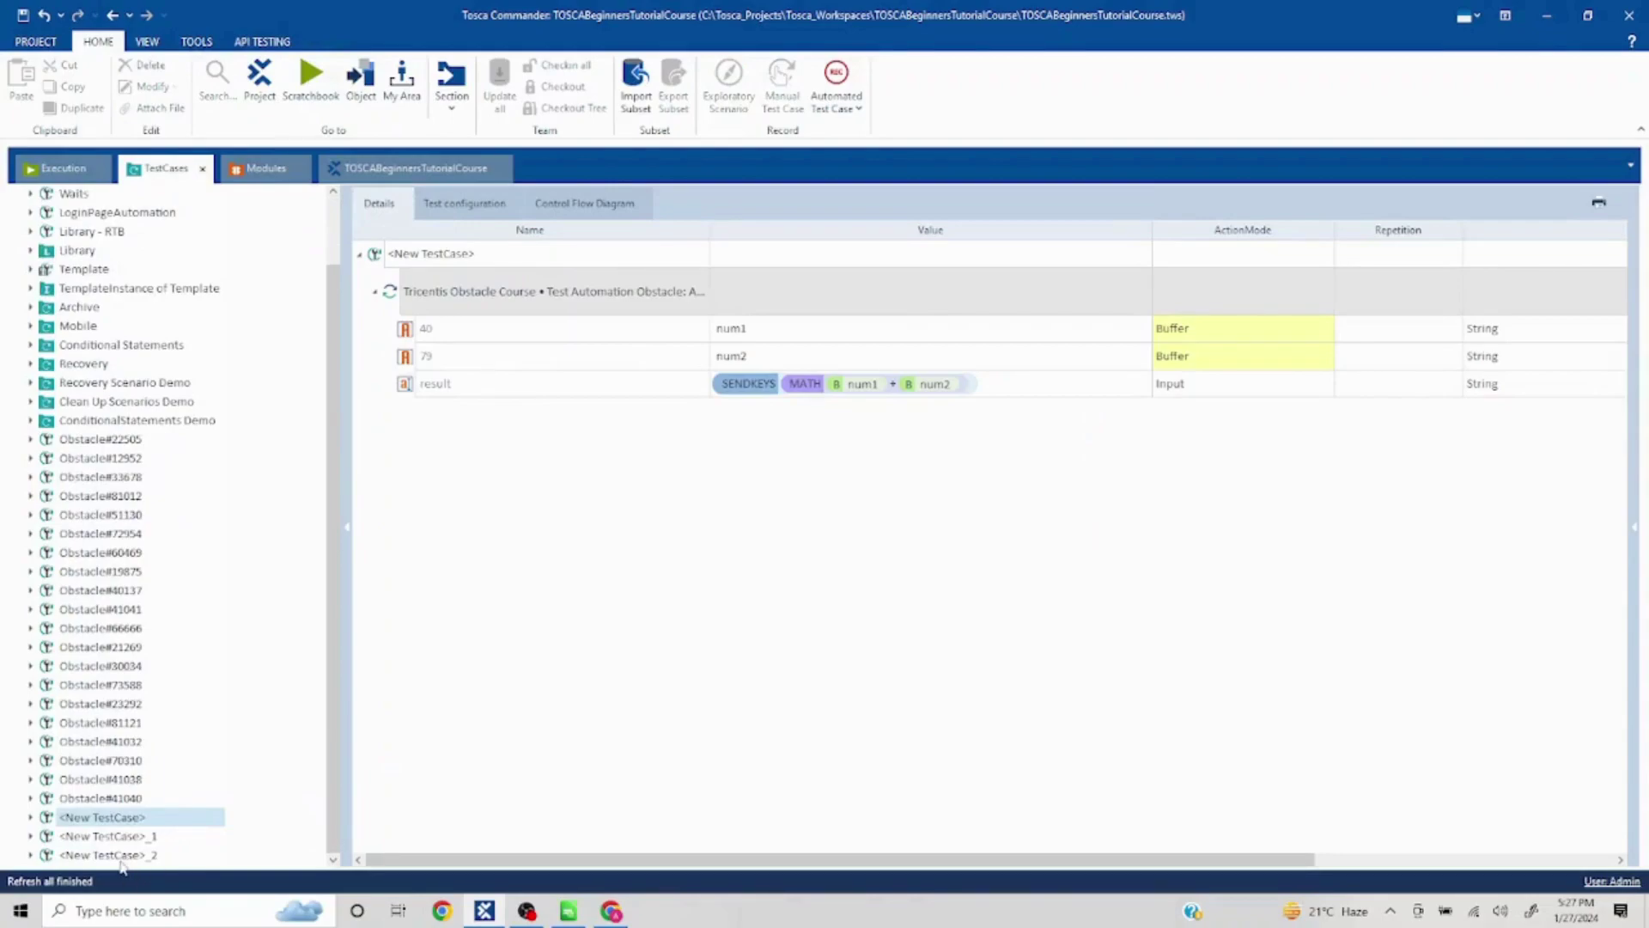
# - In <New TestCase>_2, set the actual field's Value to ABC and CLICK ME's Value to X
pyautogui.click(108, 854)
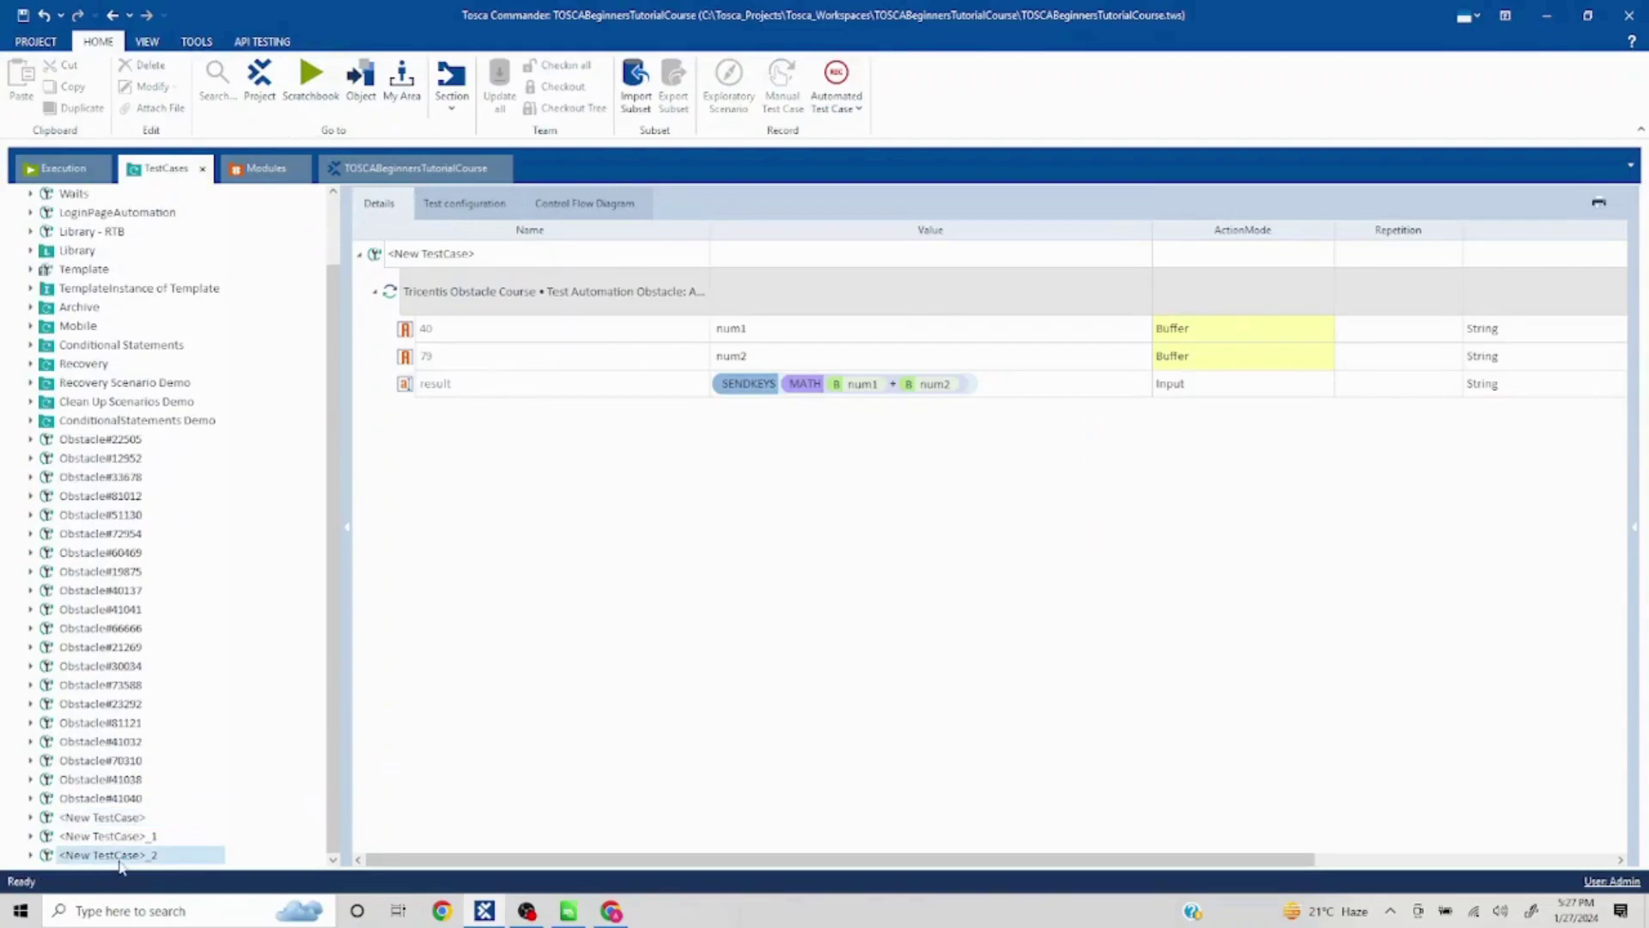
pyautogui.click(375, 292)
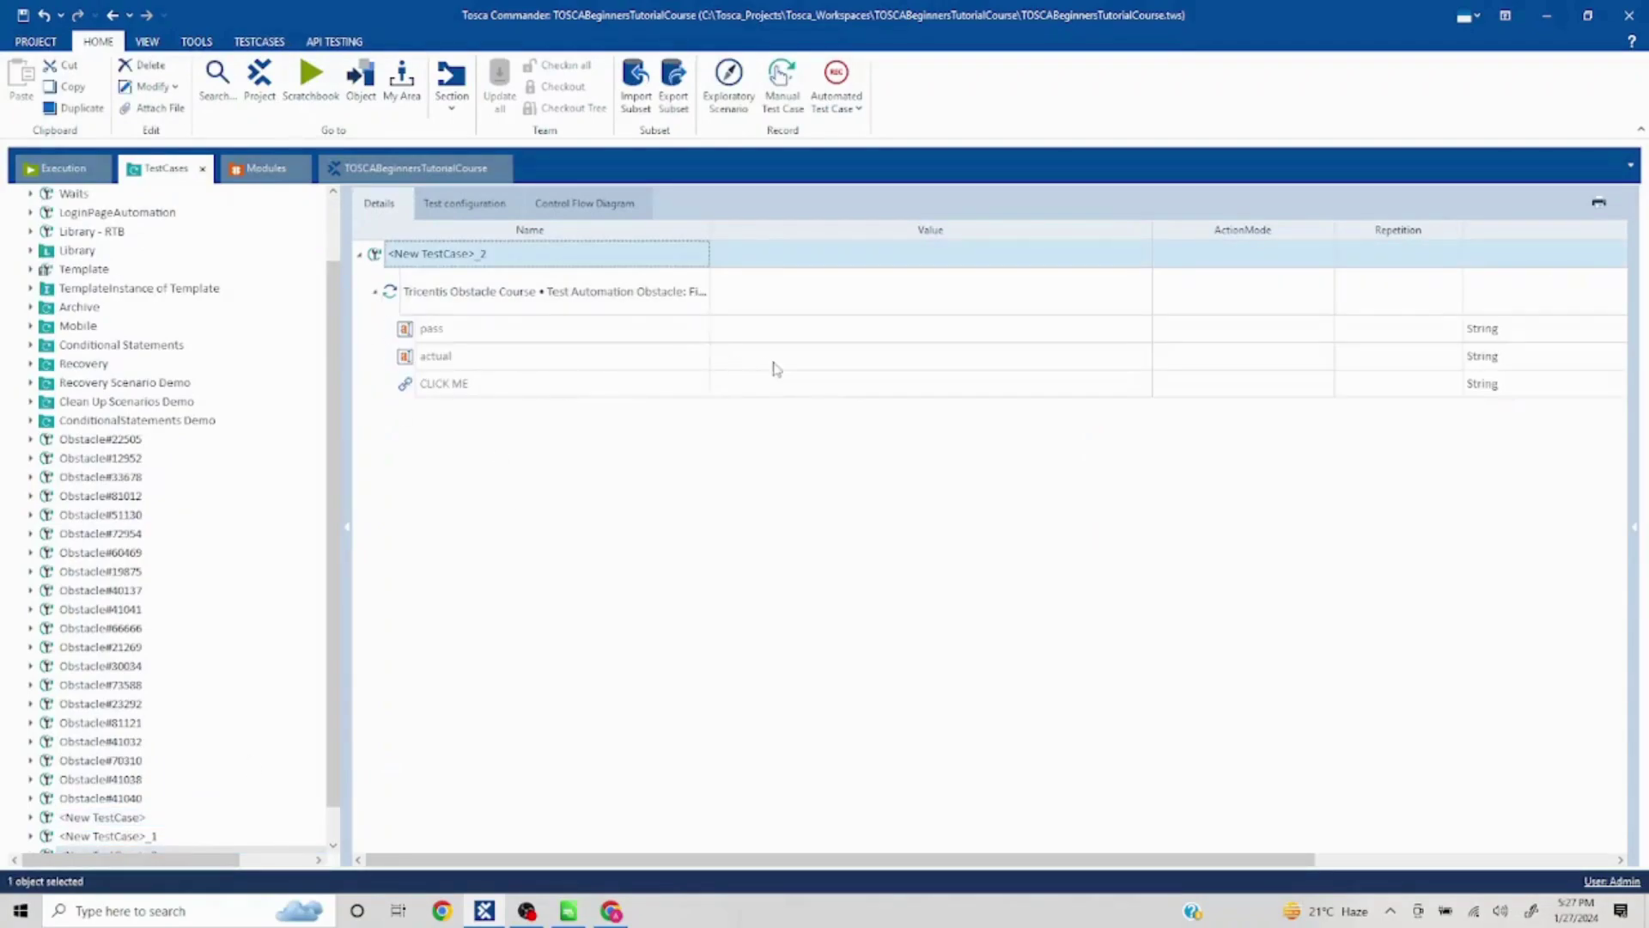
pyautogui.doubleClick(774, 358)
pyautogui.write('ABC')
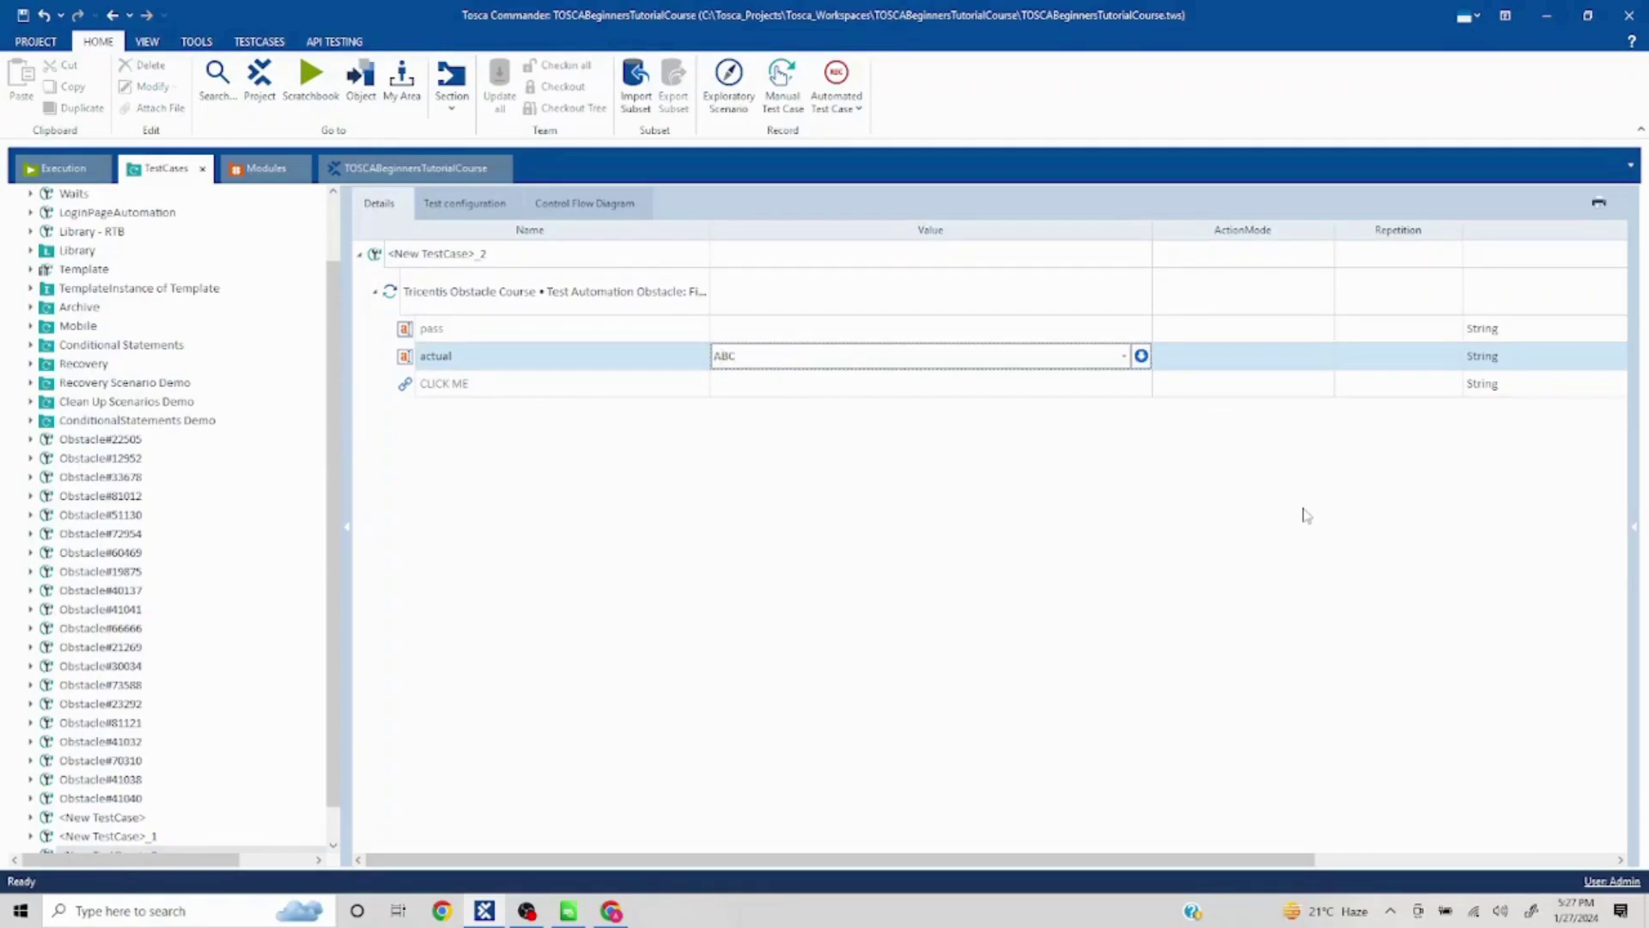
pyautogui.press('Return')
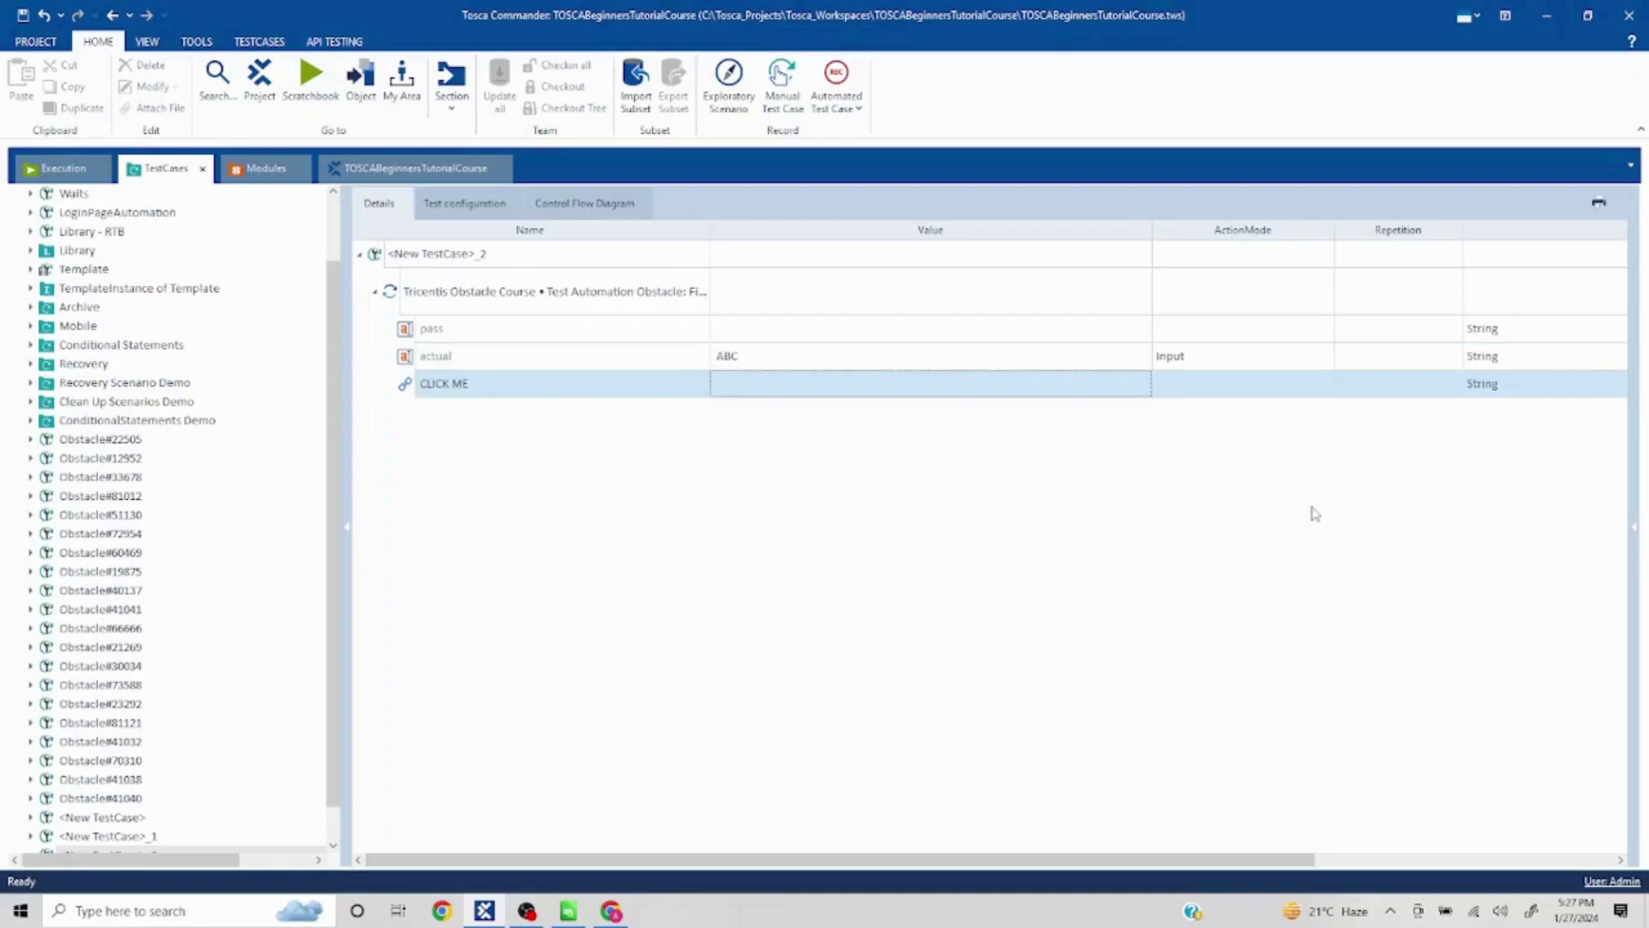
pyautogui.click(754, 386)
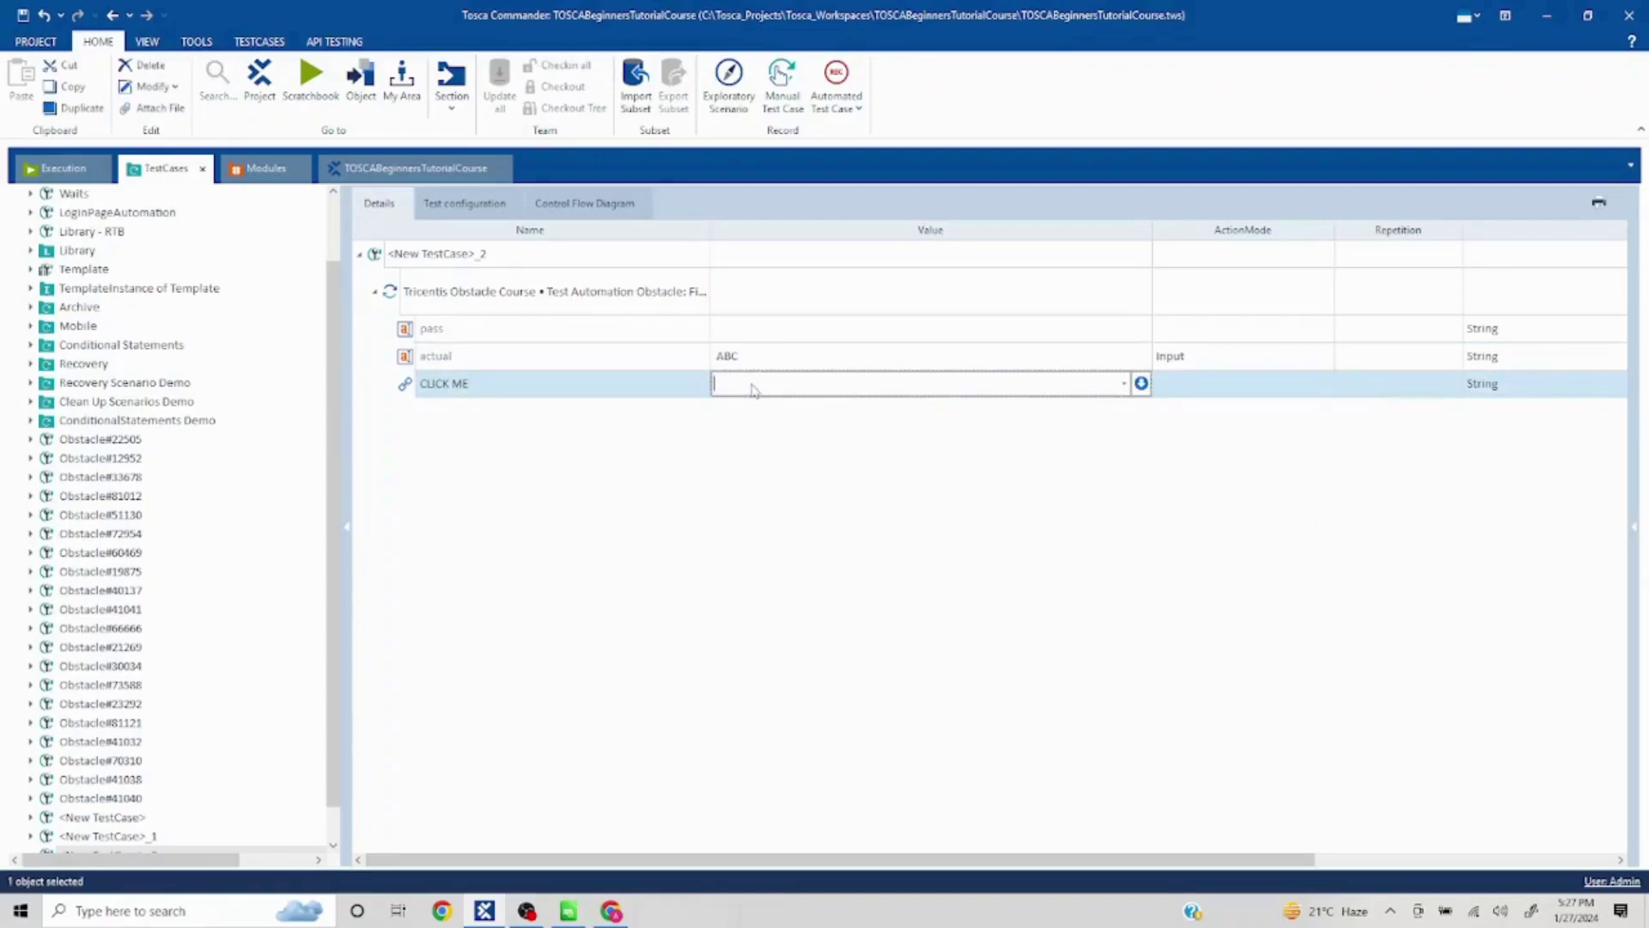
pyautogui.write('X')
pyautogui.press('Return')
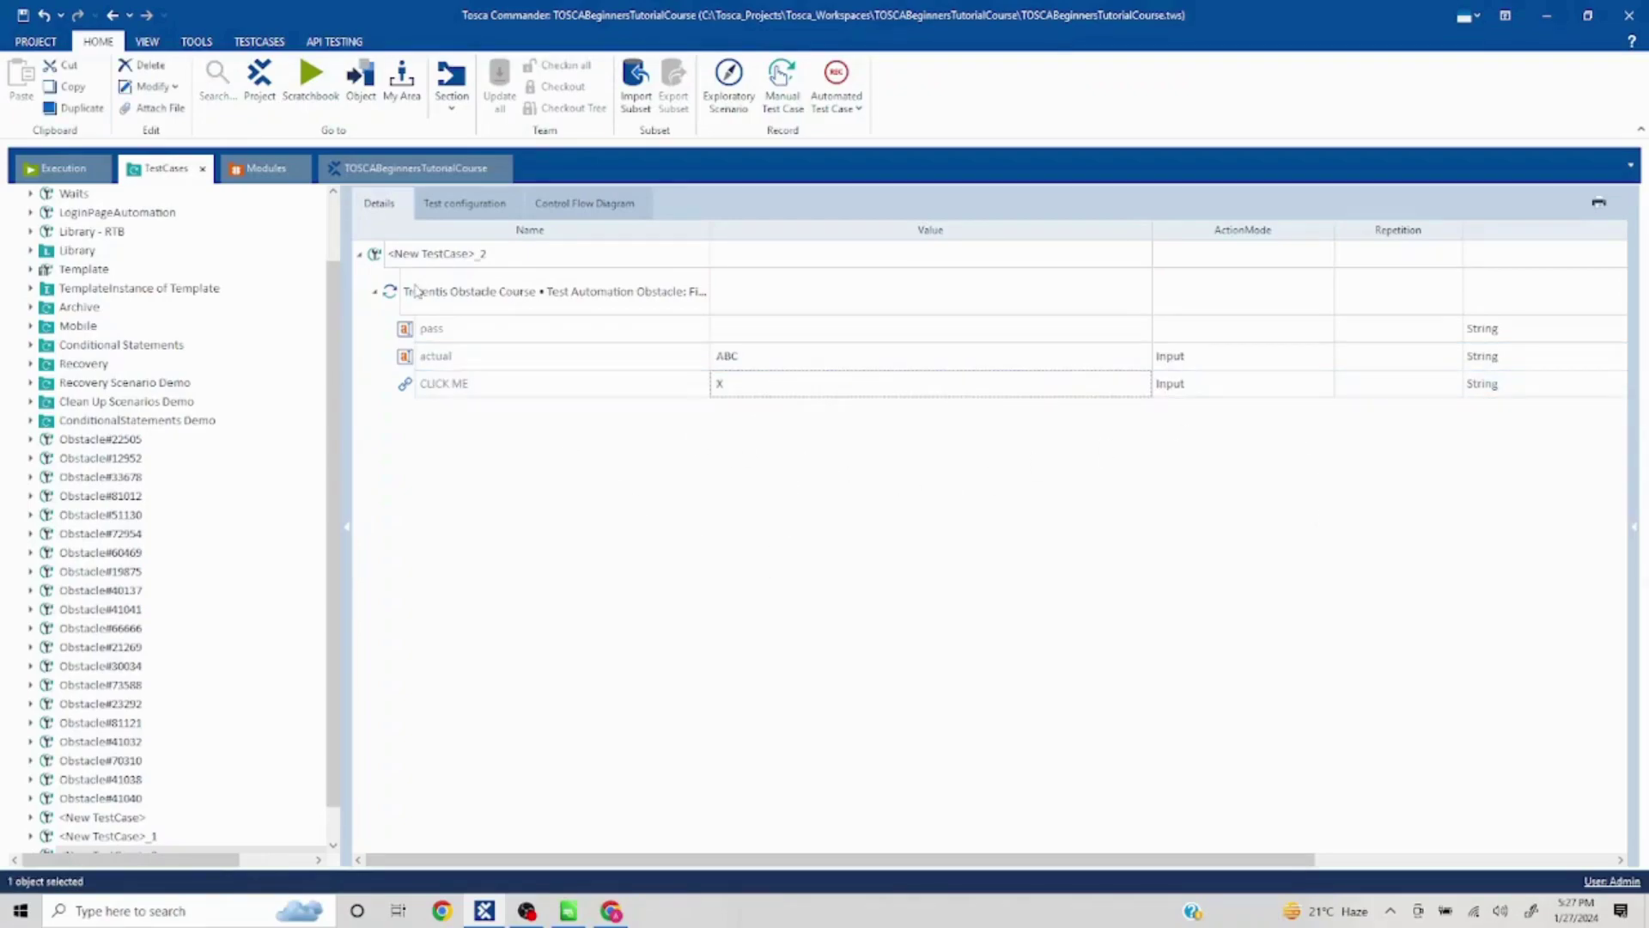
# - Run the test case in ScratchBook, choose 'Let me try again', and close the ScratchBook window
pyautogui.rightClick(400, 254)
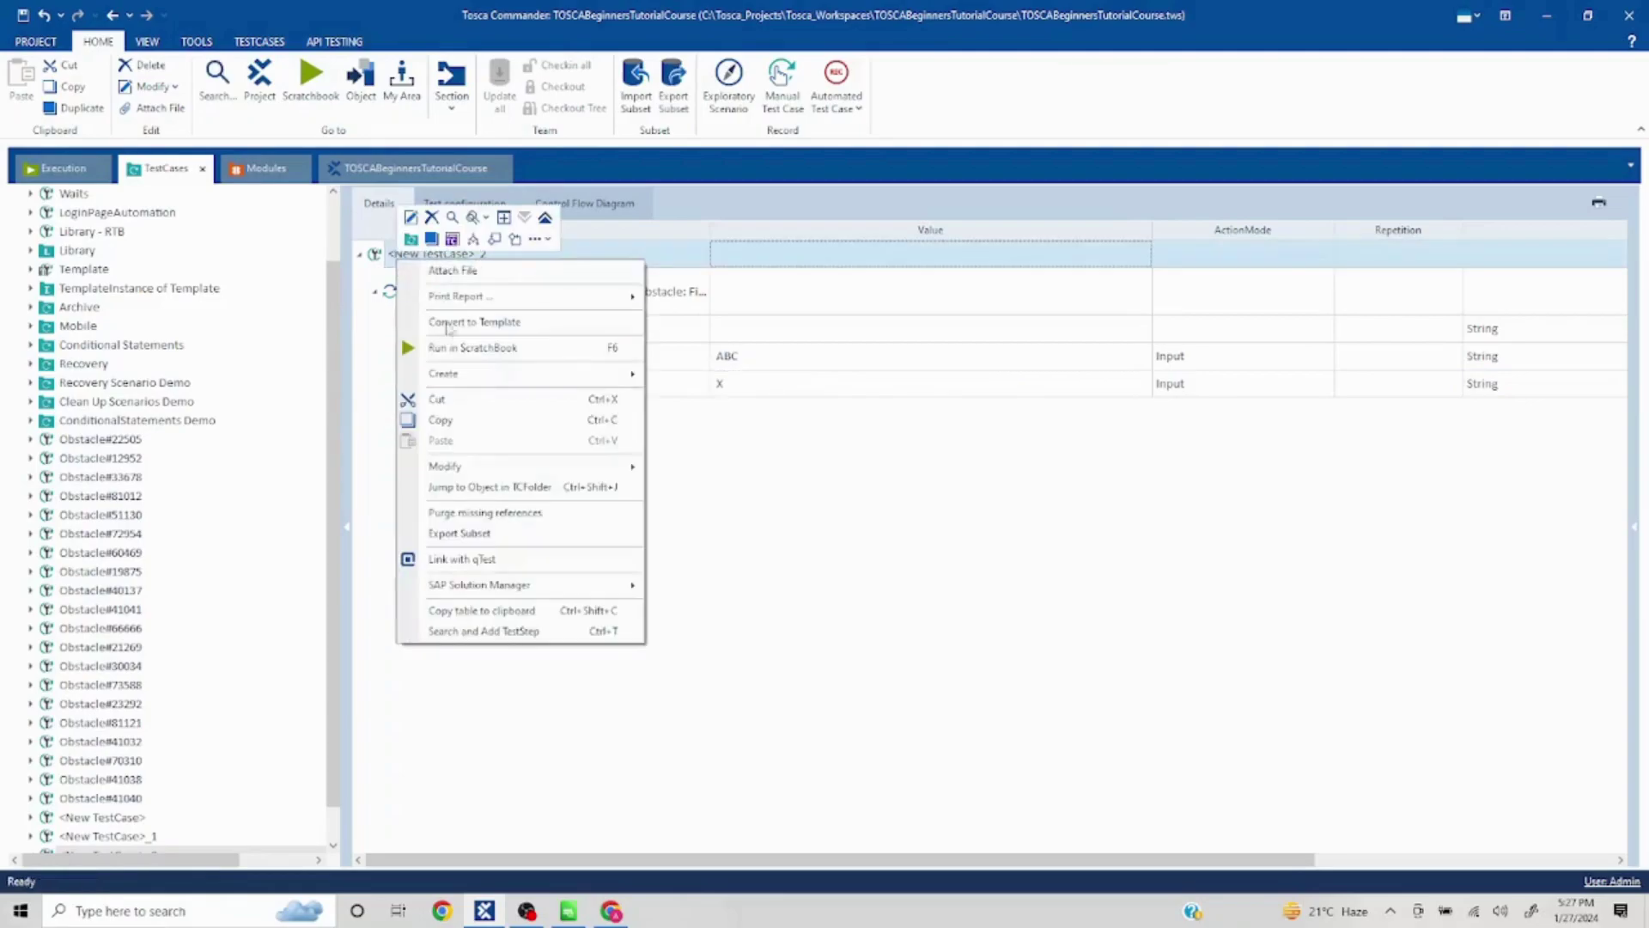
pyautogui.click(473, 348)
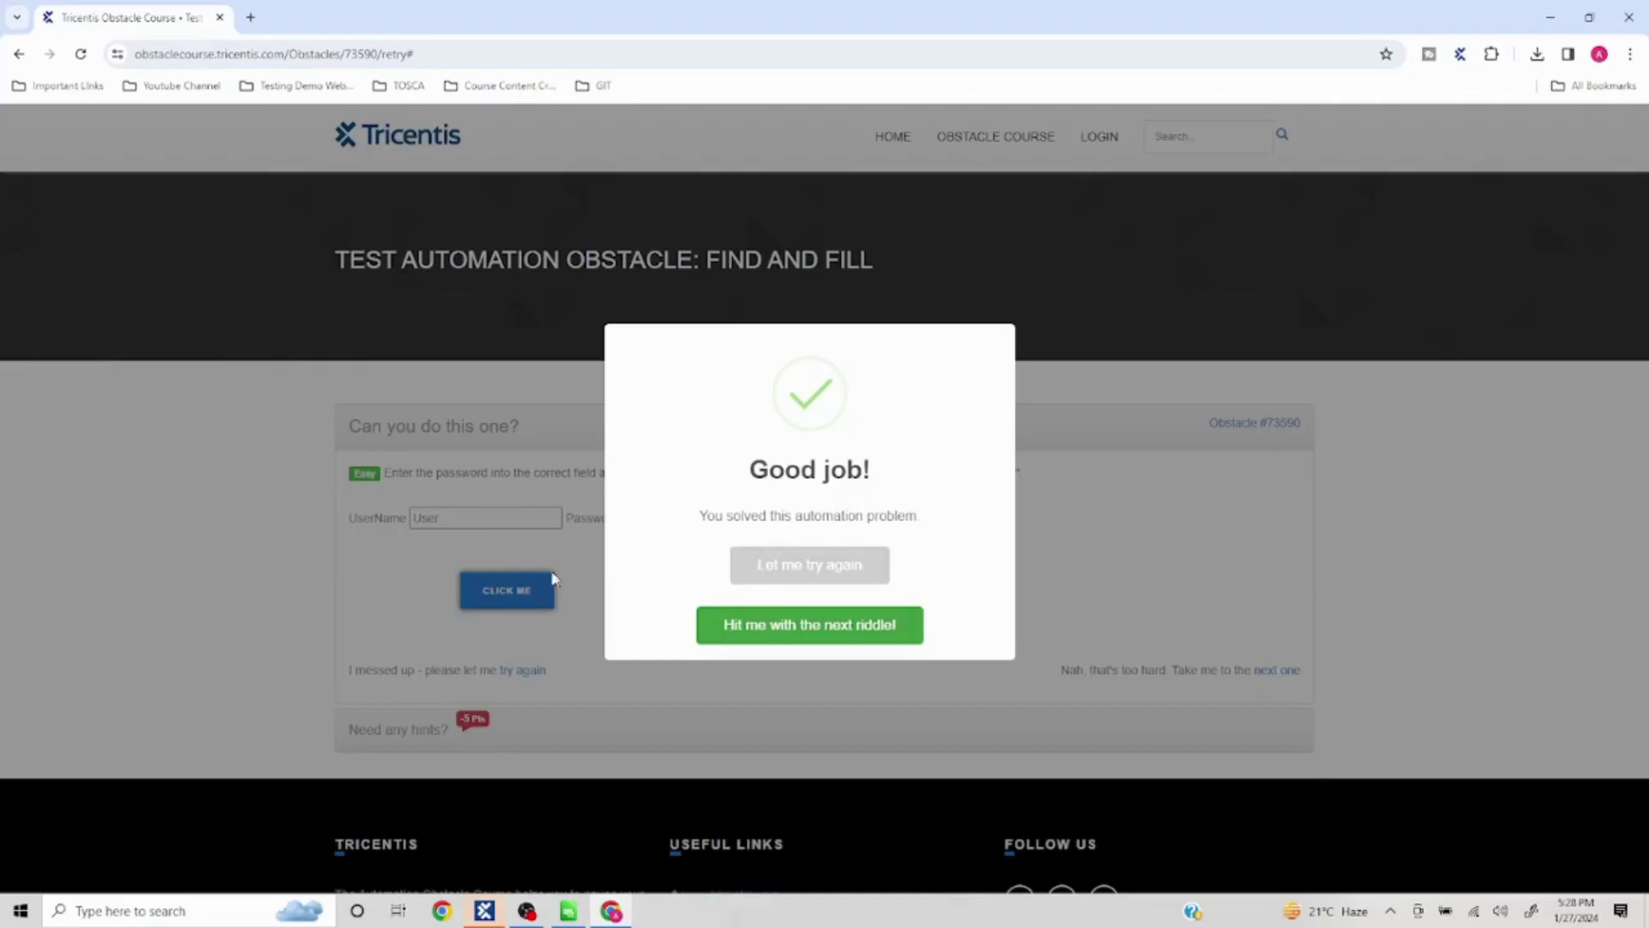
pyautogui.click(803, 568)
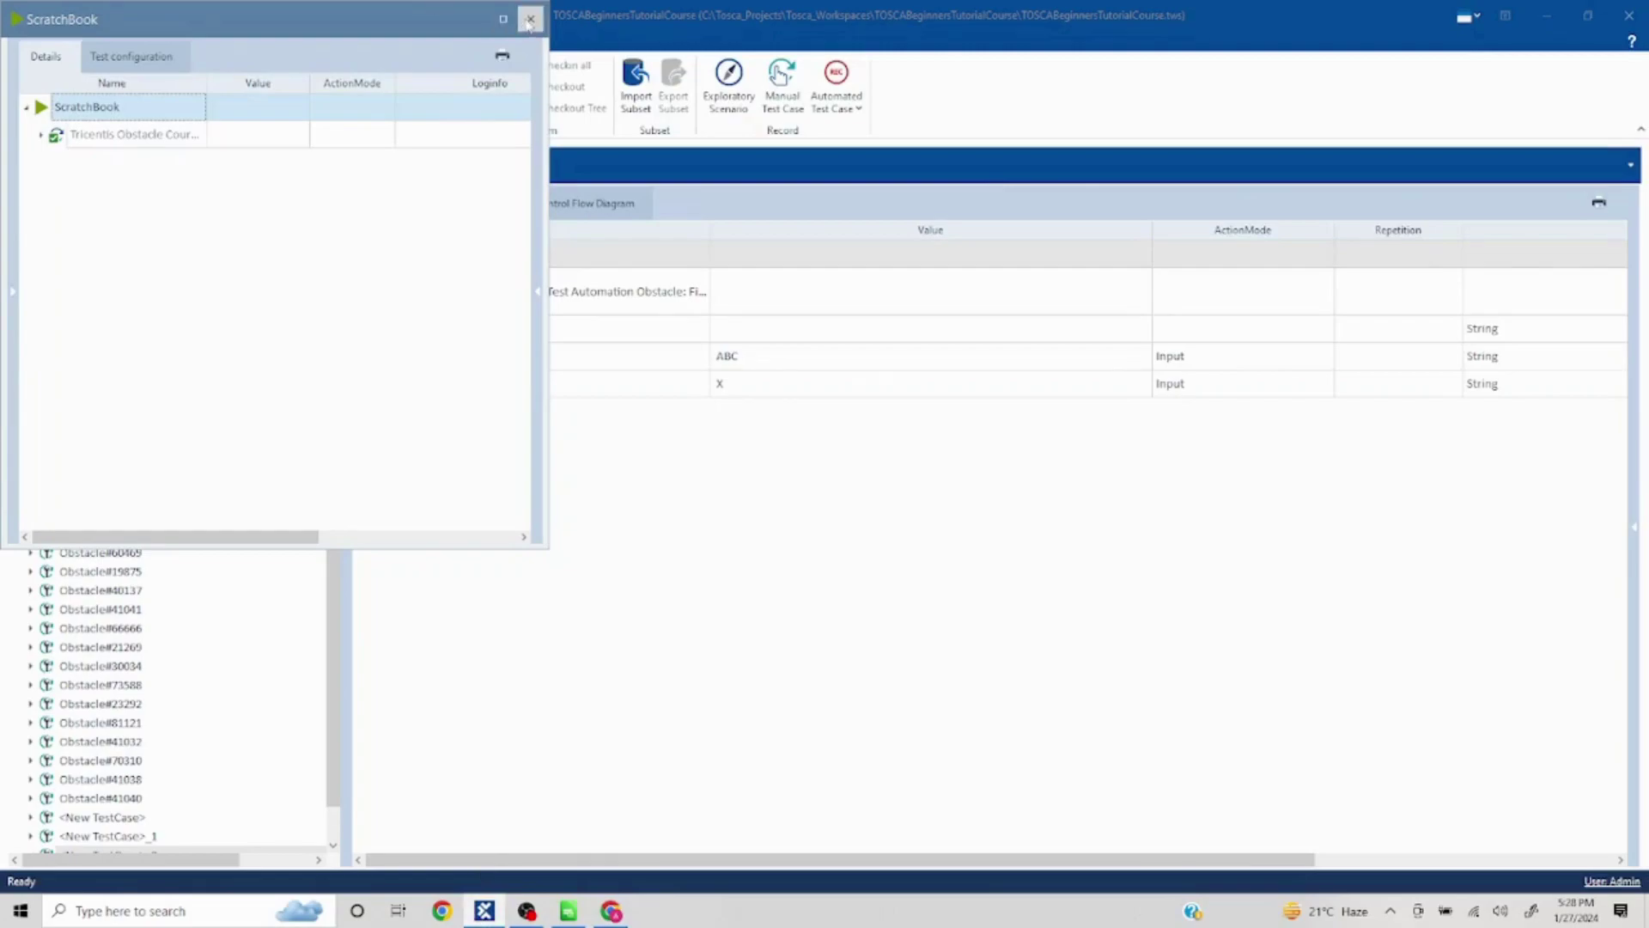
pyautogui.click(530, 18)
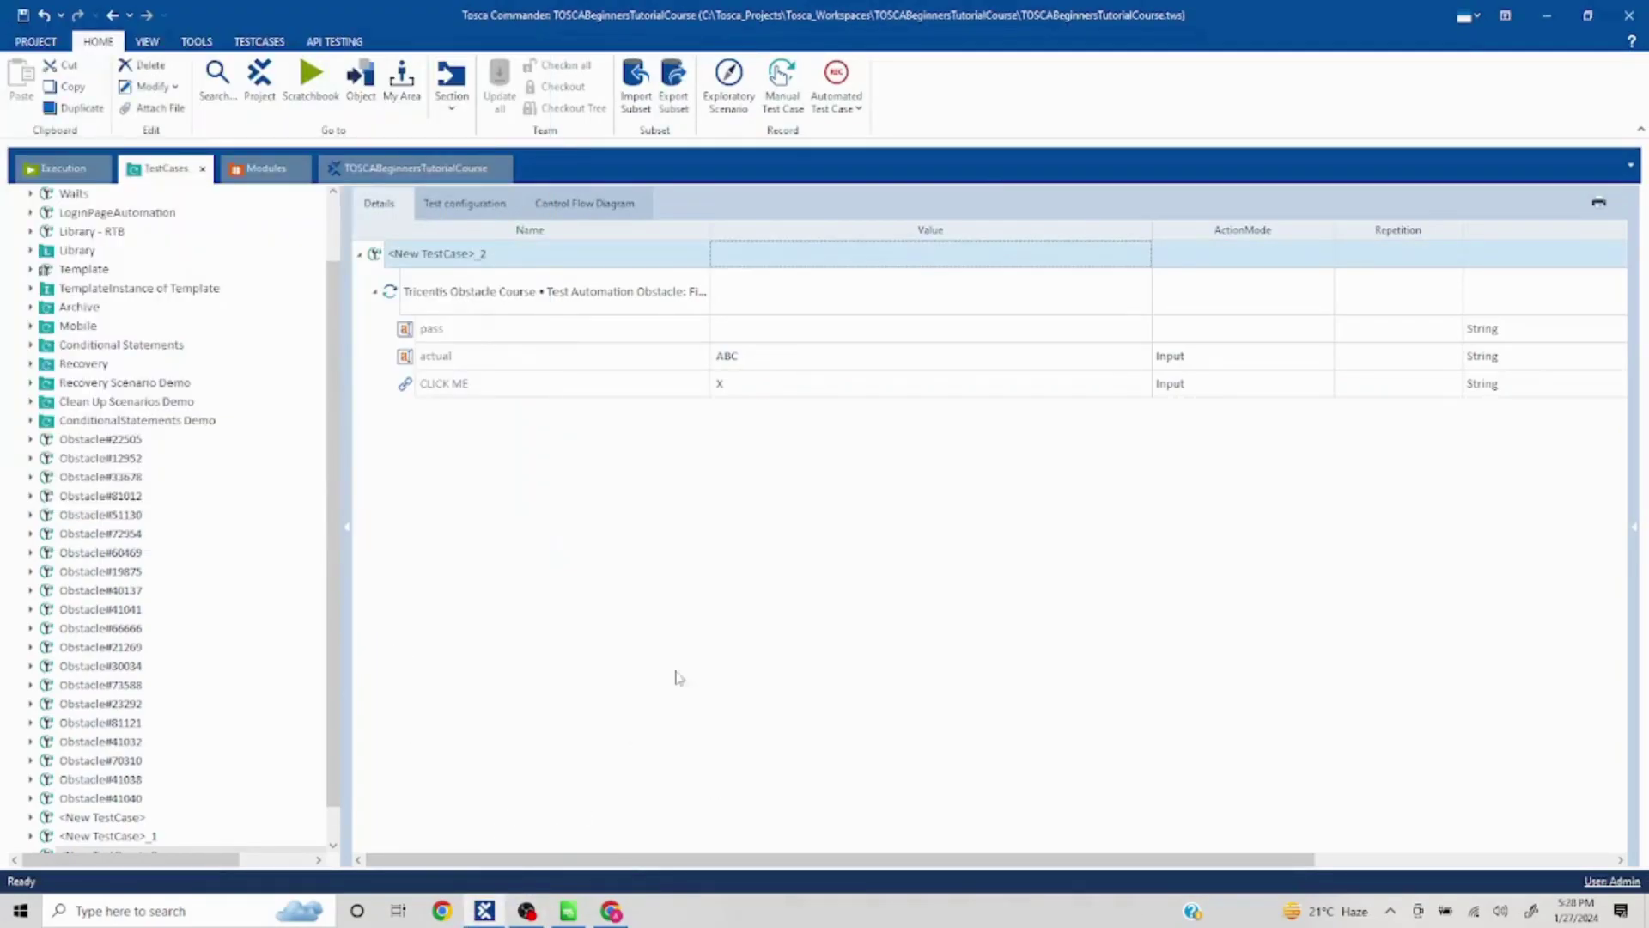